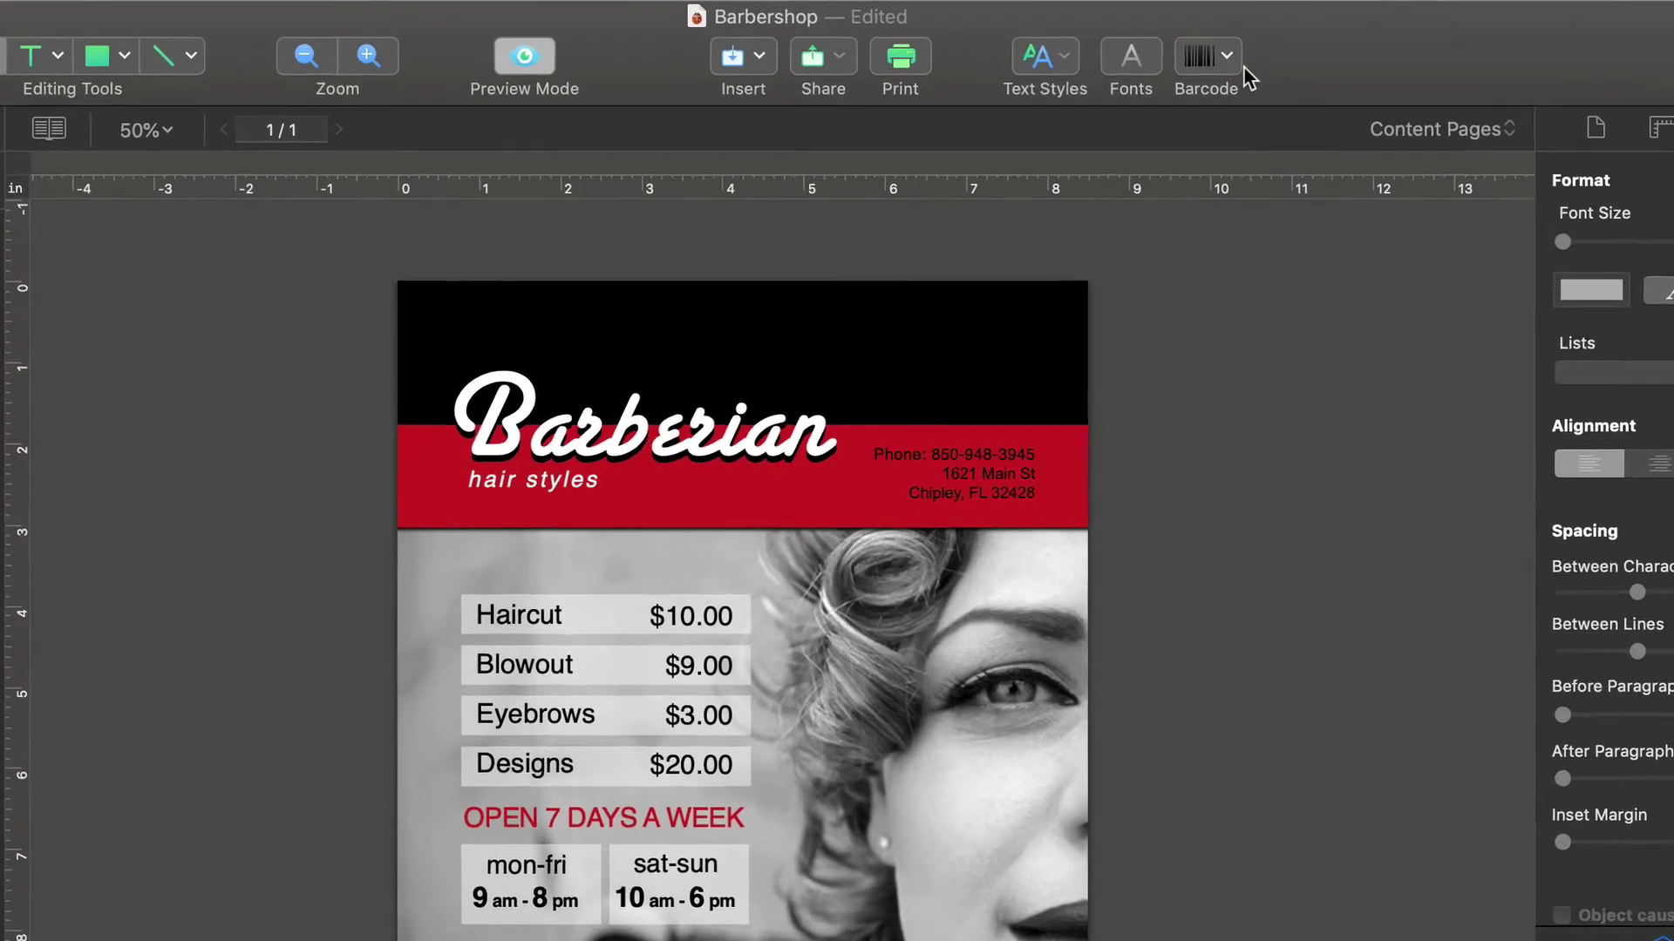
- Insert a QR code barcode onto the flyer beside the Blowout and Eyebrows price rows
click(1175, 45)
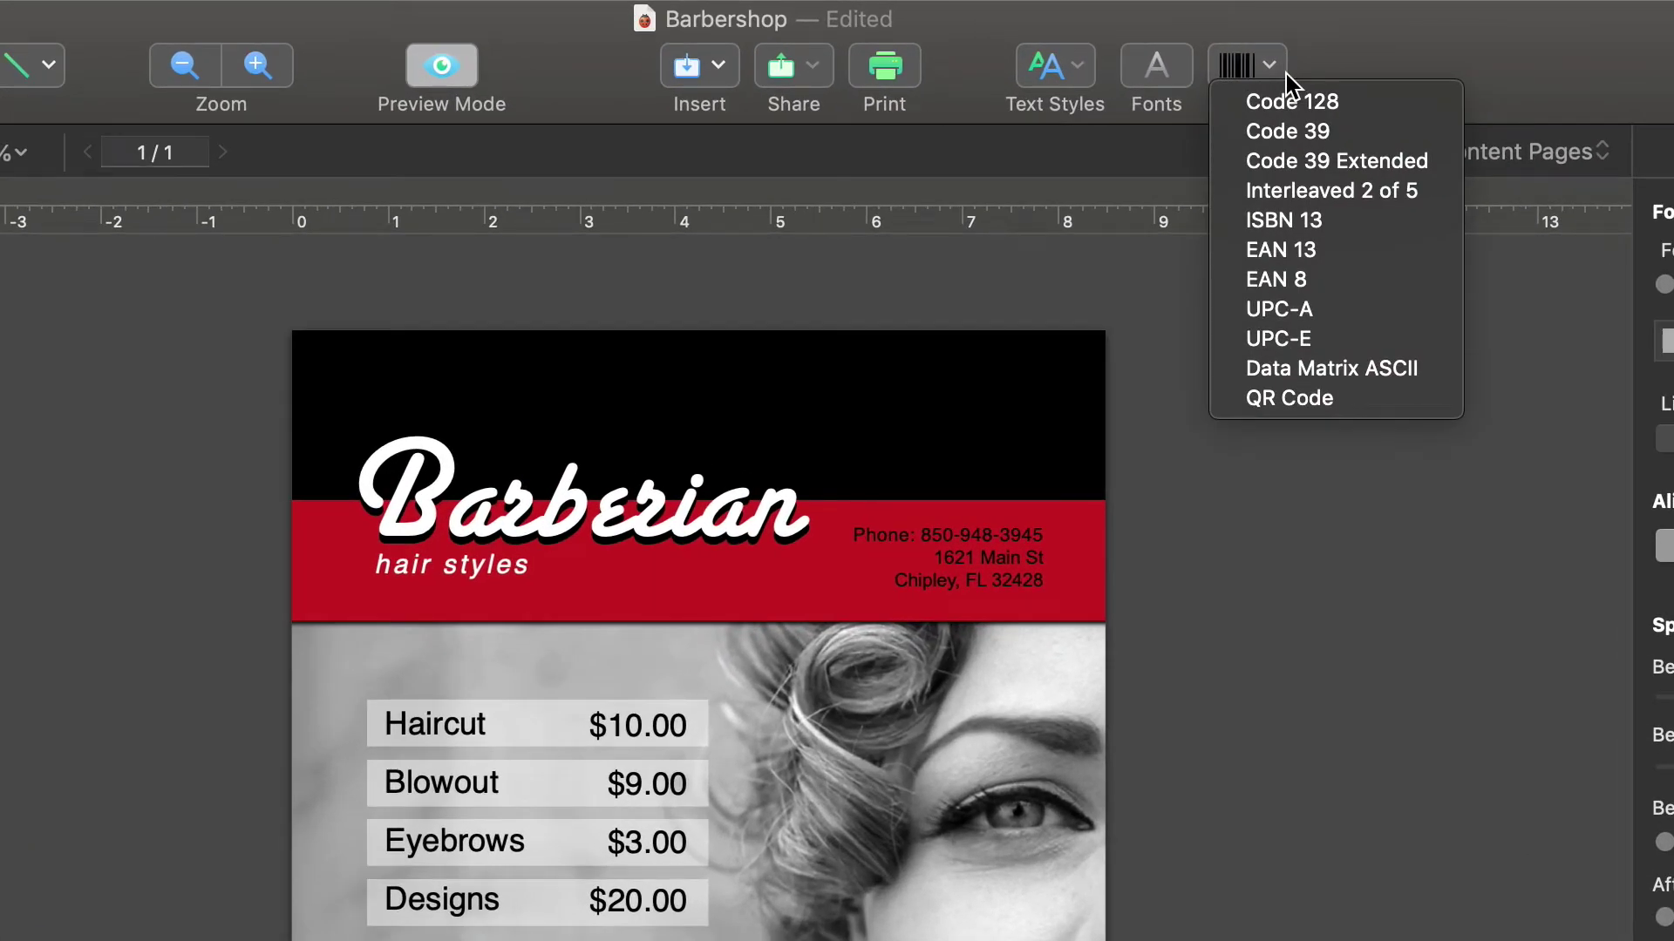
click(1348, 396)
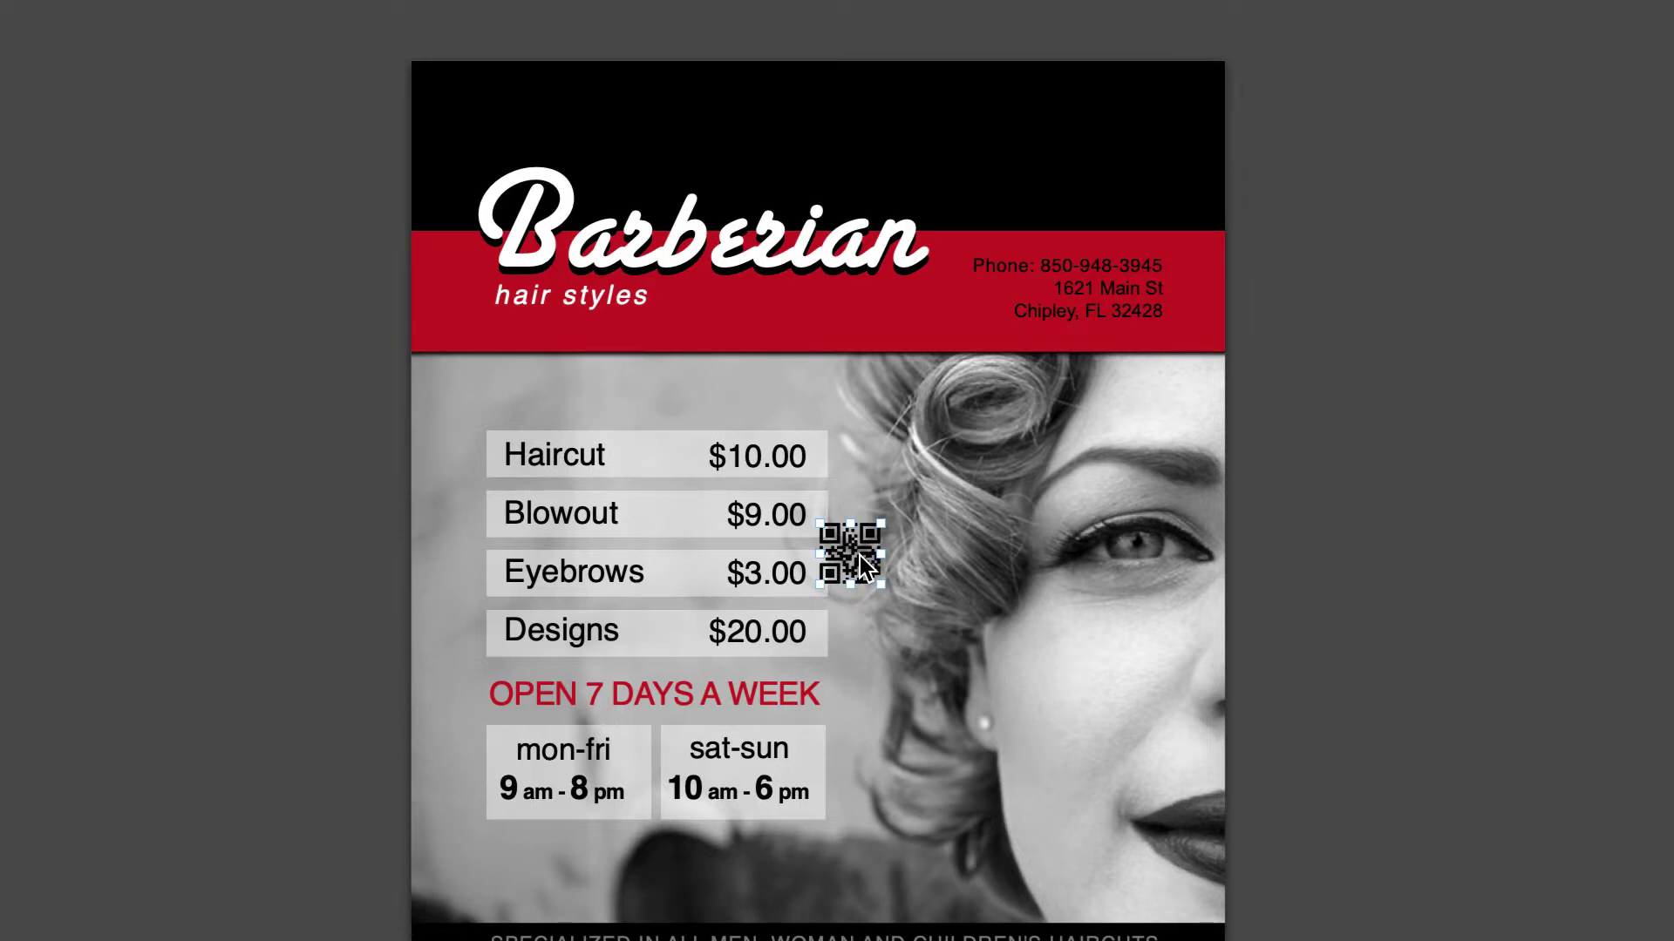
- Copy the phone number and street address text from the header text box
double_click(860, 556)
double_click(1102, 290)
drag(966, 264, 1153, 316)
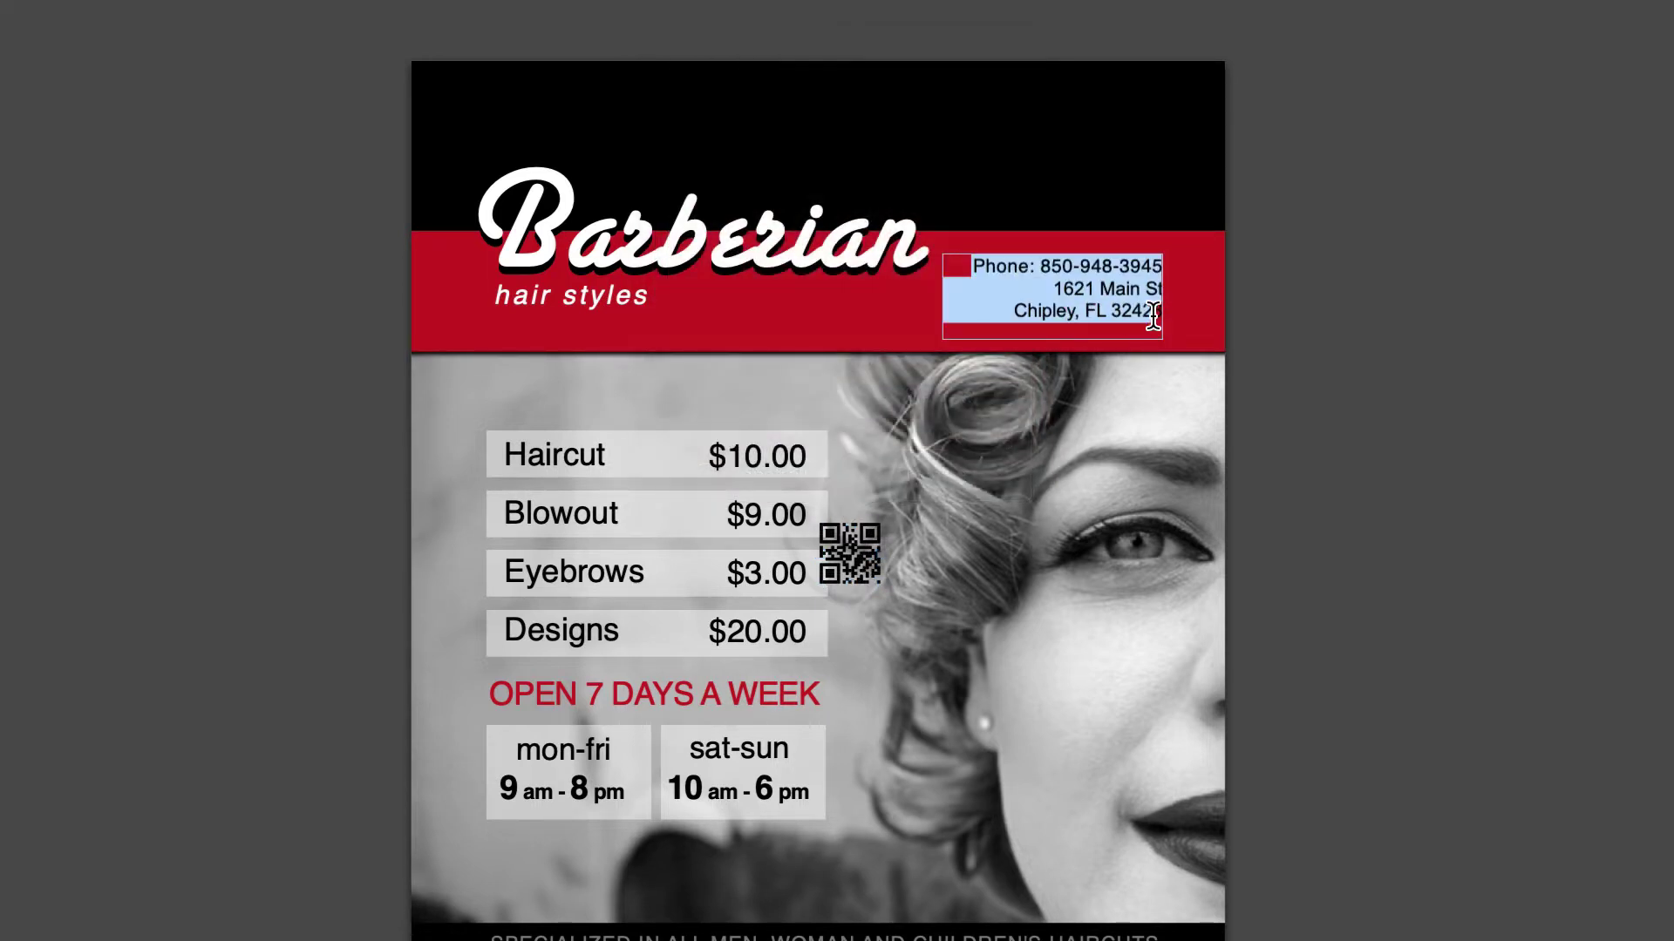
right_click(1137, 277)
click(1207, 590)
- Paste the address into the QR code's Value and move the code beside the woman's hair
double_click(860, 551)
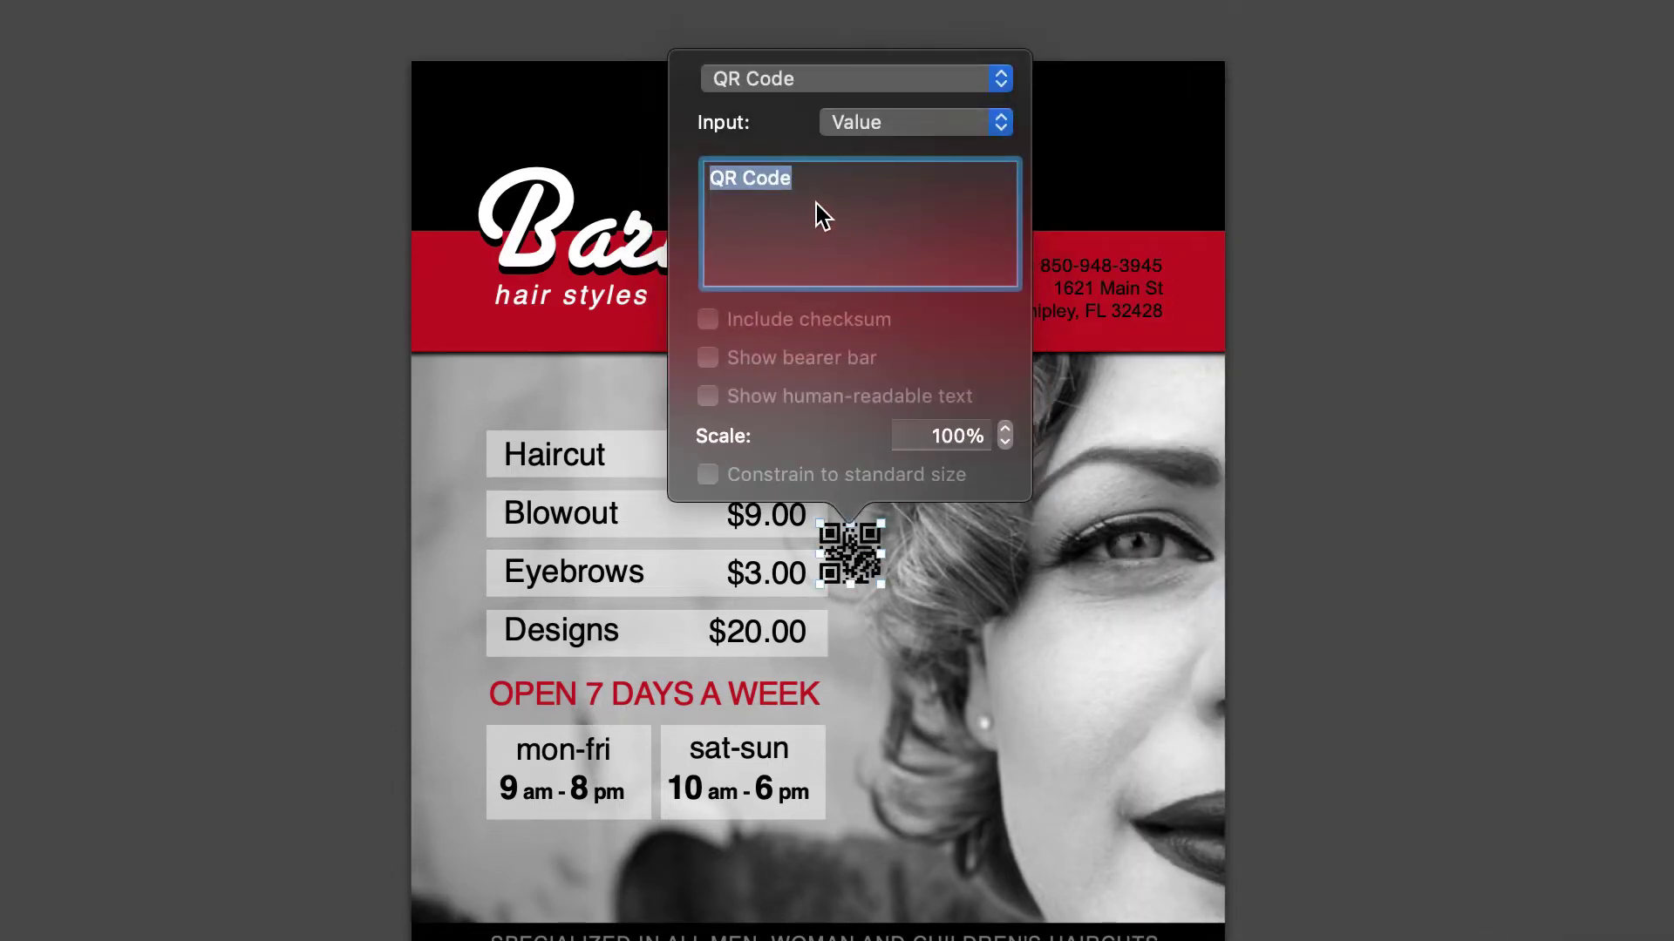
right_click(815, 205)
click(926, 389)
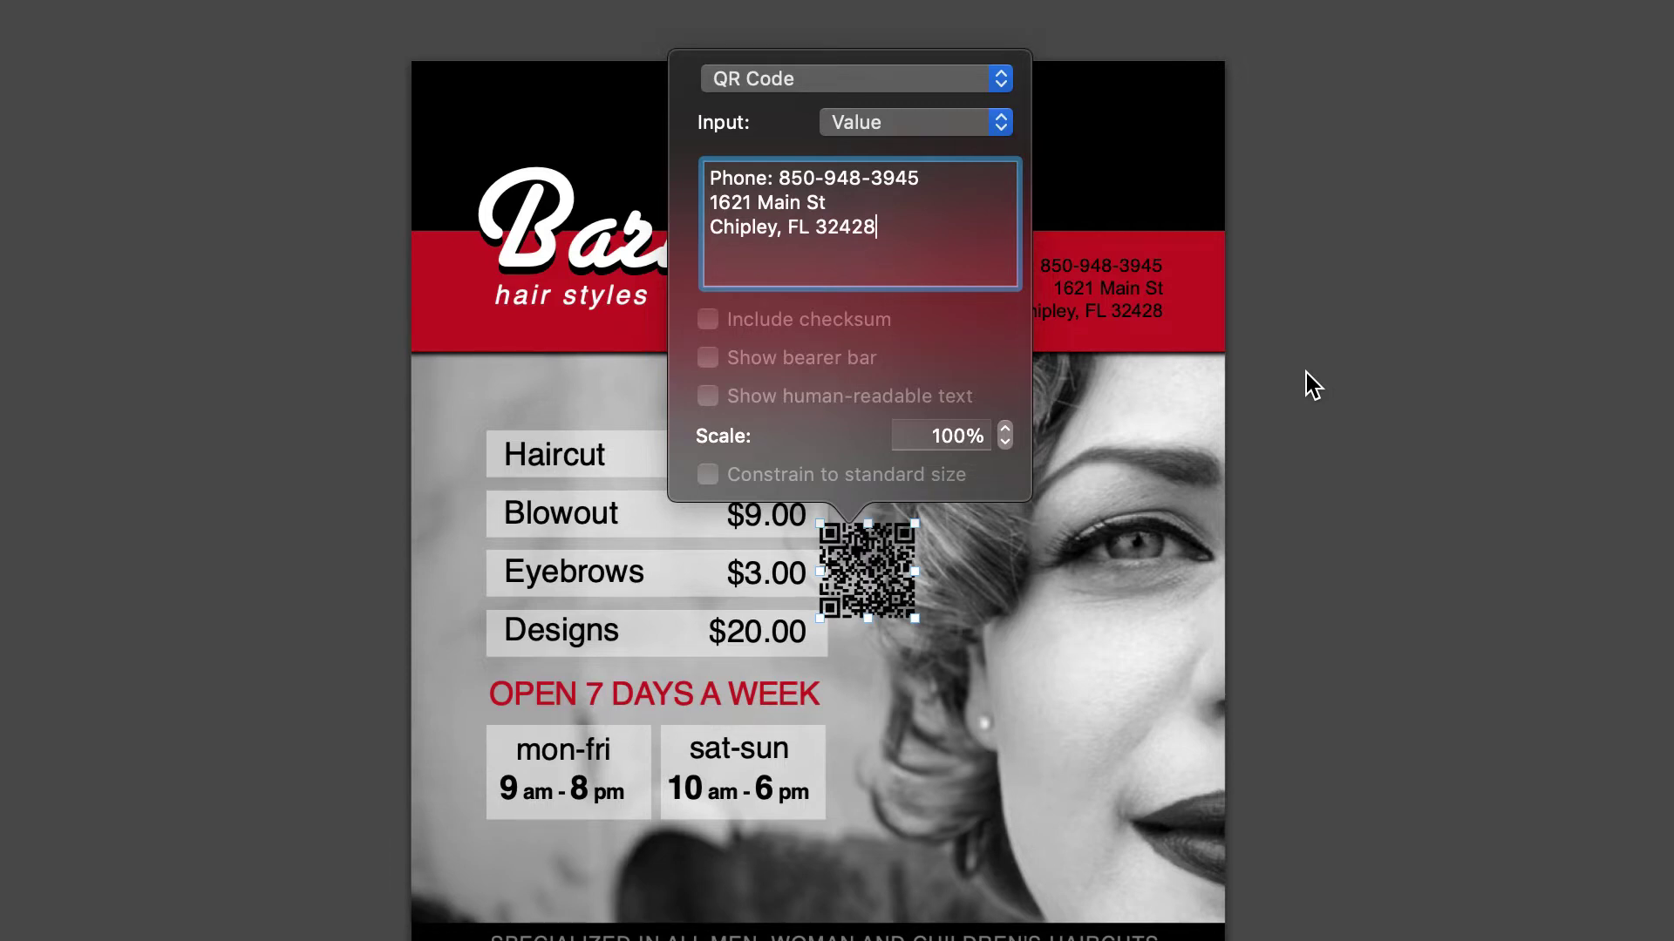
click(1306, 372)
drag(881, 580, 984, 583)
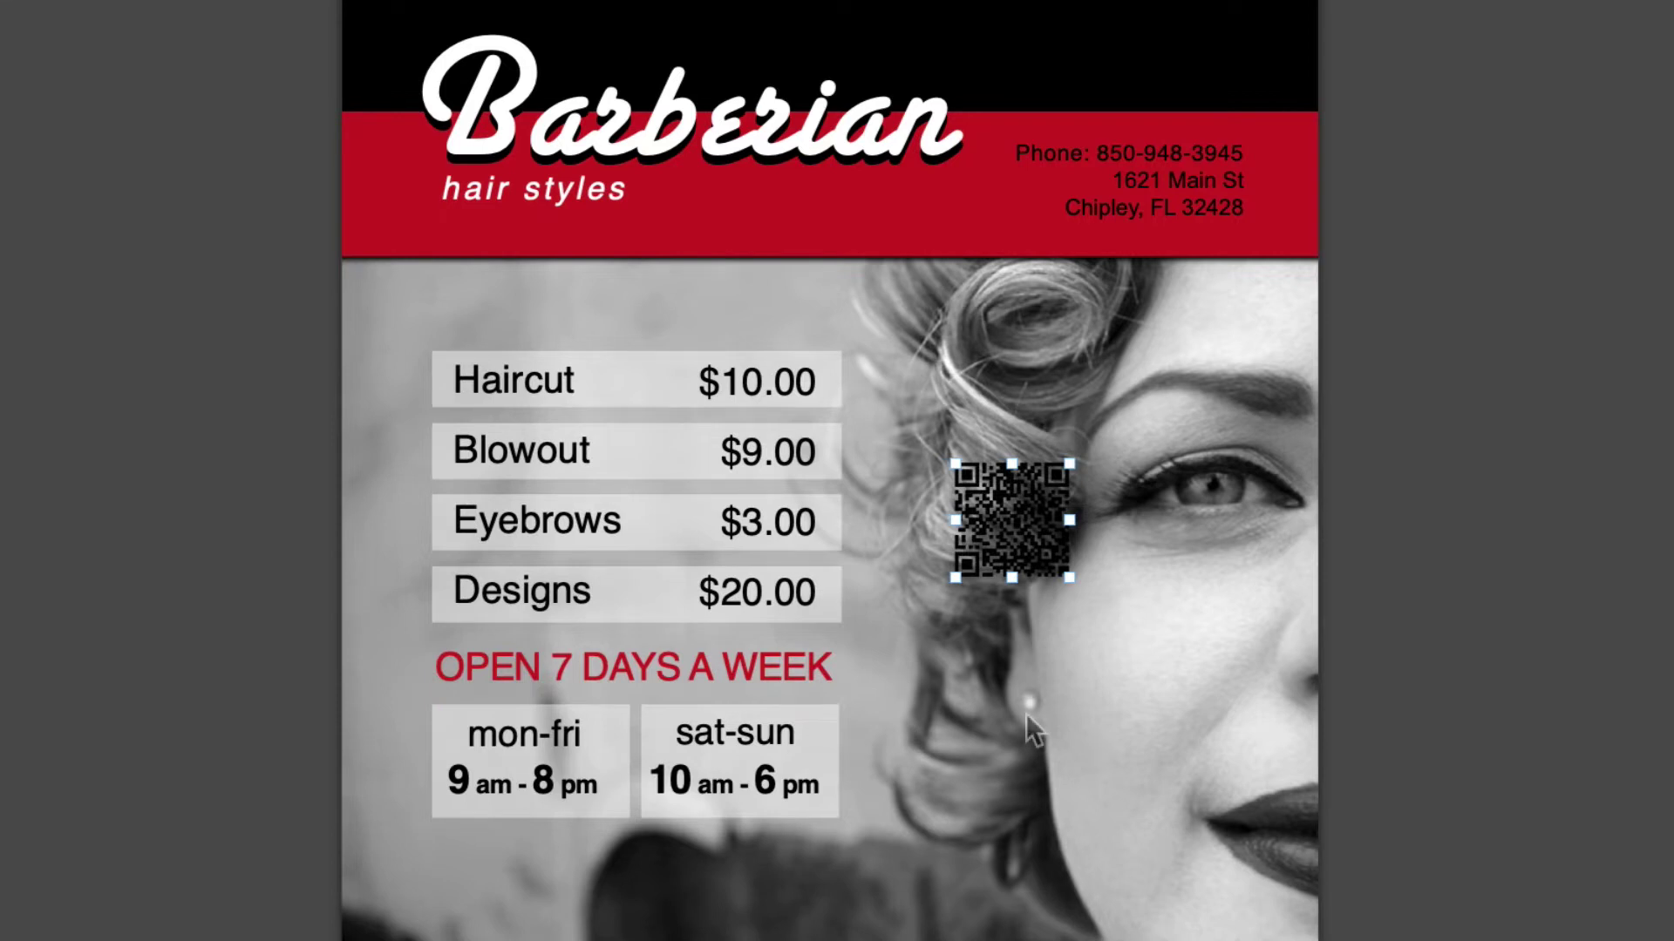
- Nudge the QR code up and right beside the woman's hair
drag(995, 558, 953, 549)
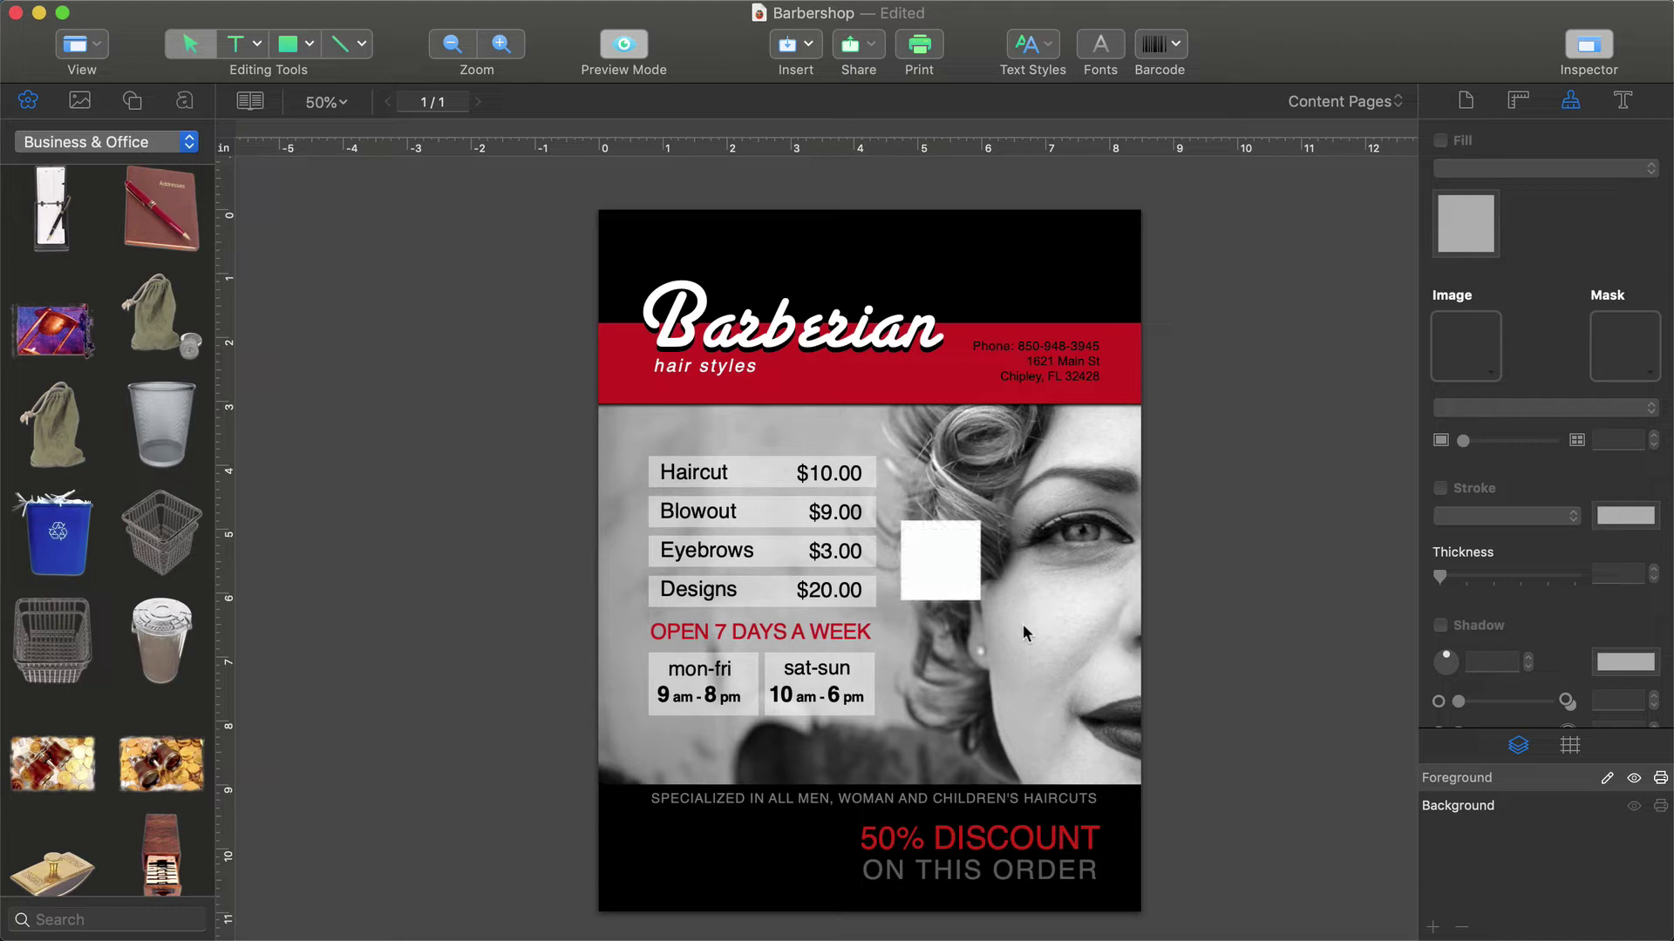
- Send the white square to the back, behind the QR code
click(960, 557)
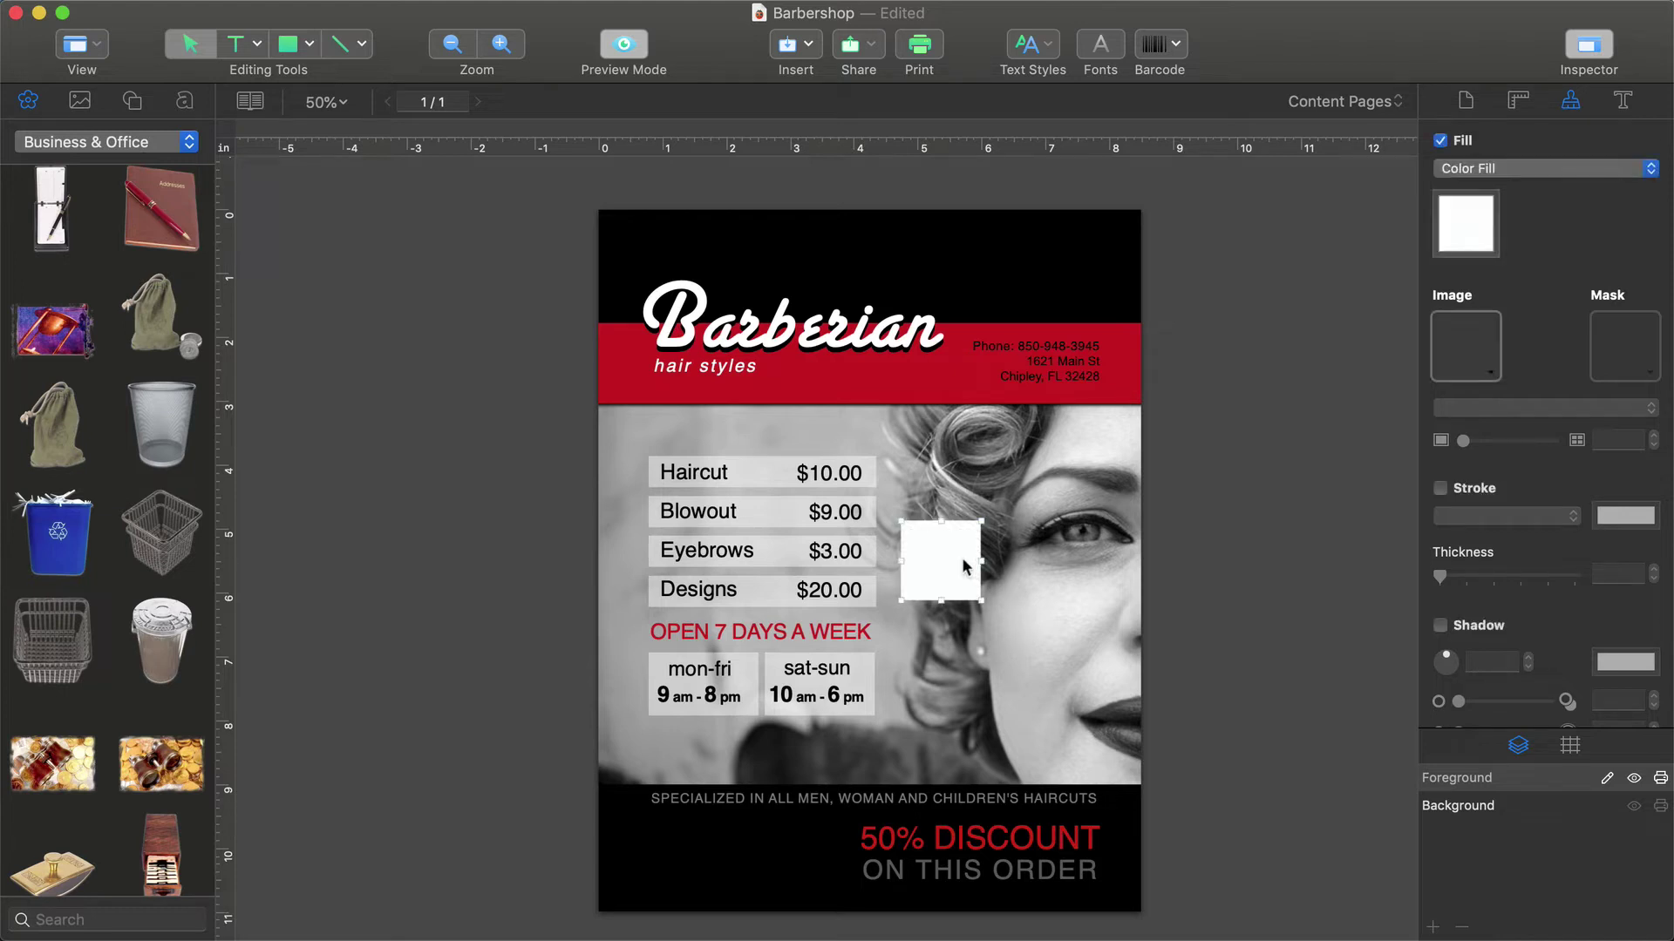
right_click(961, 557)
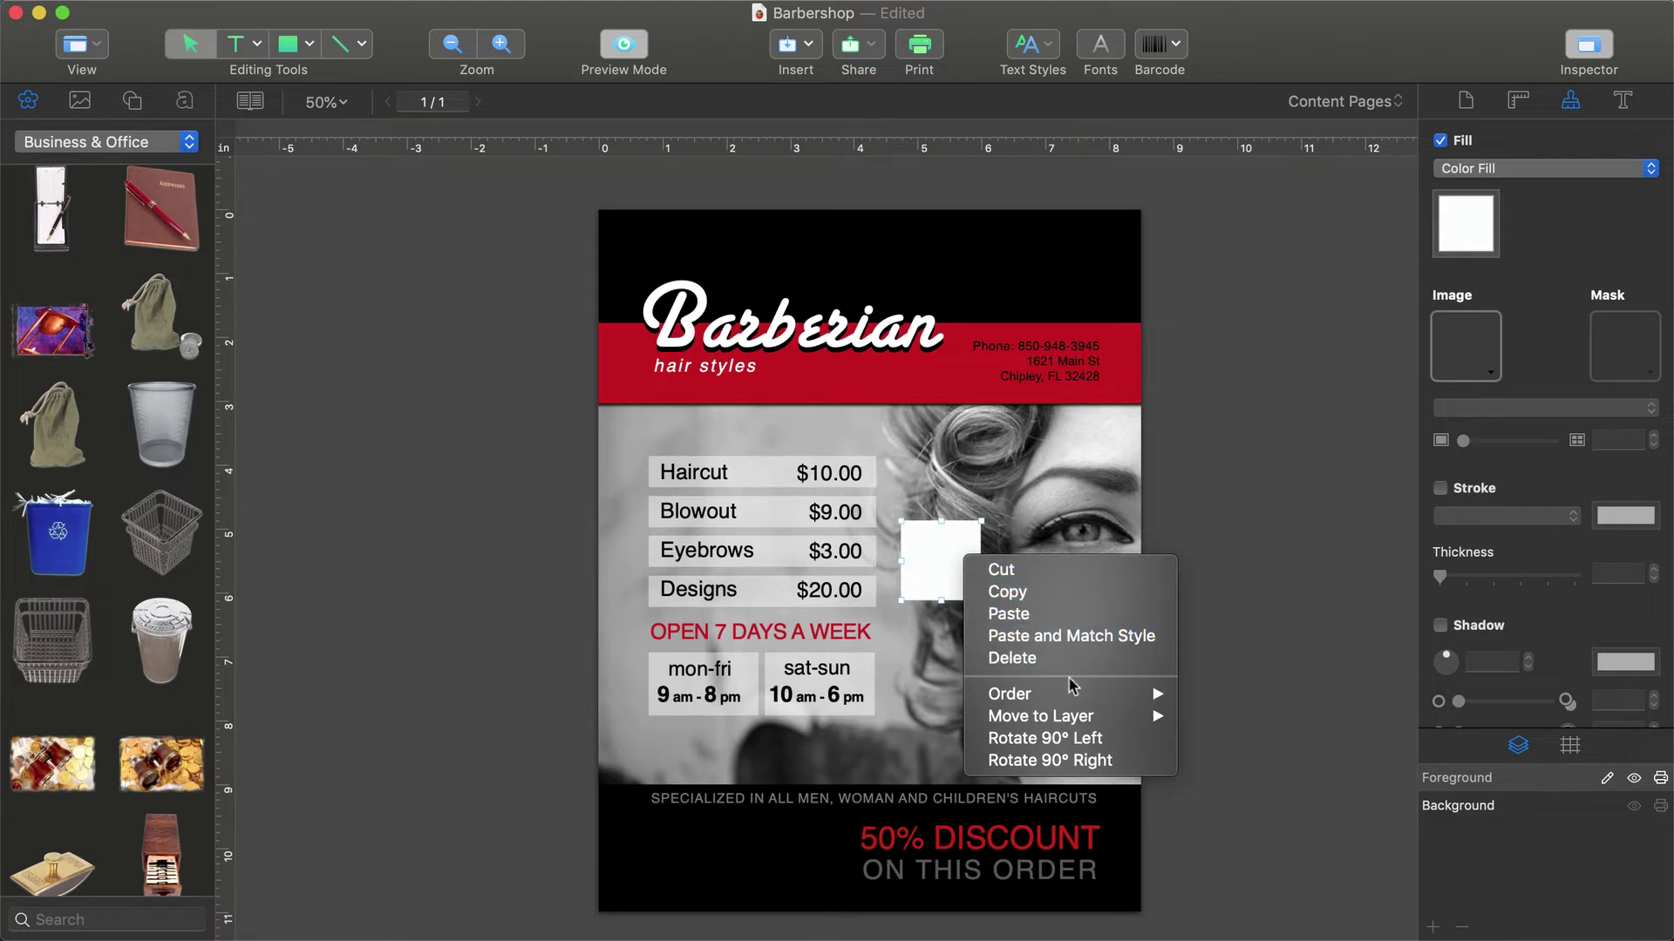
mouse_move(1064, 695)
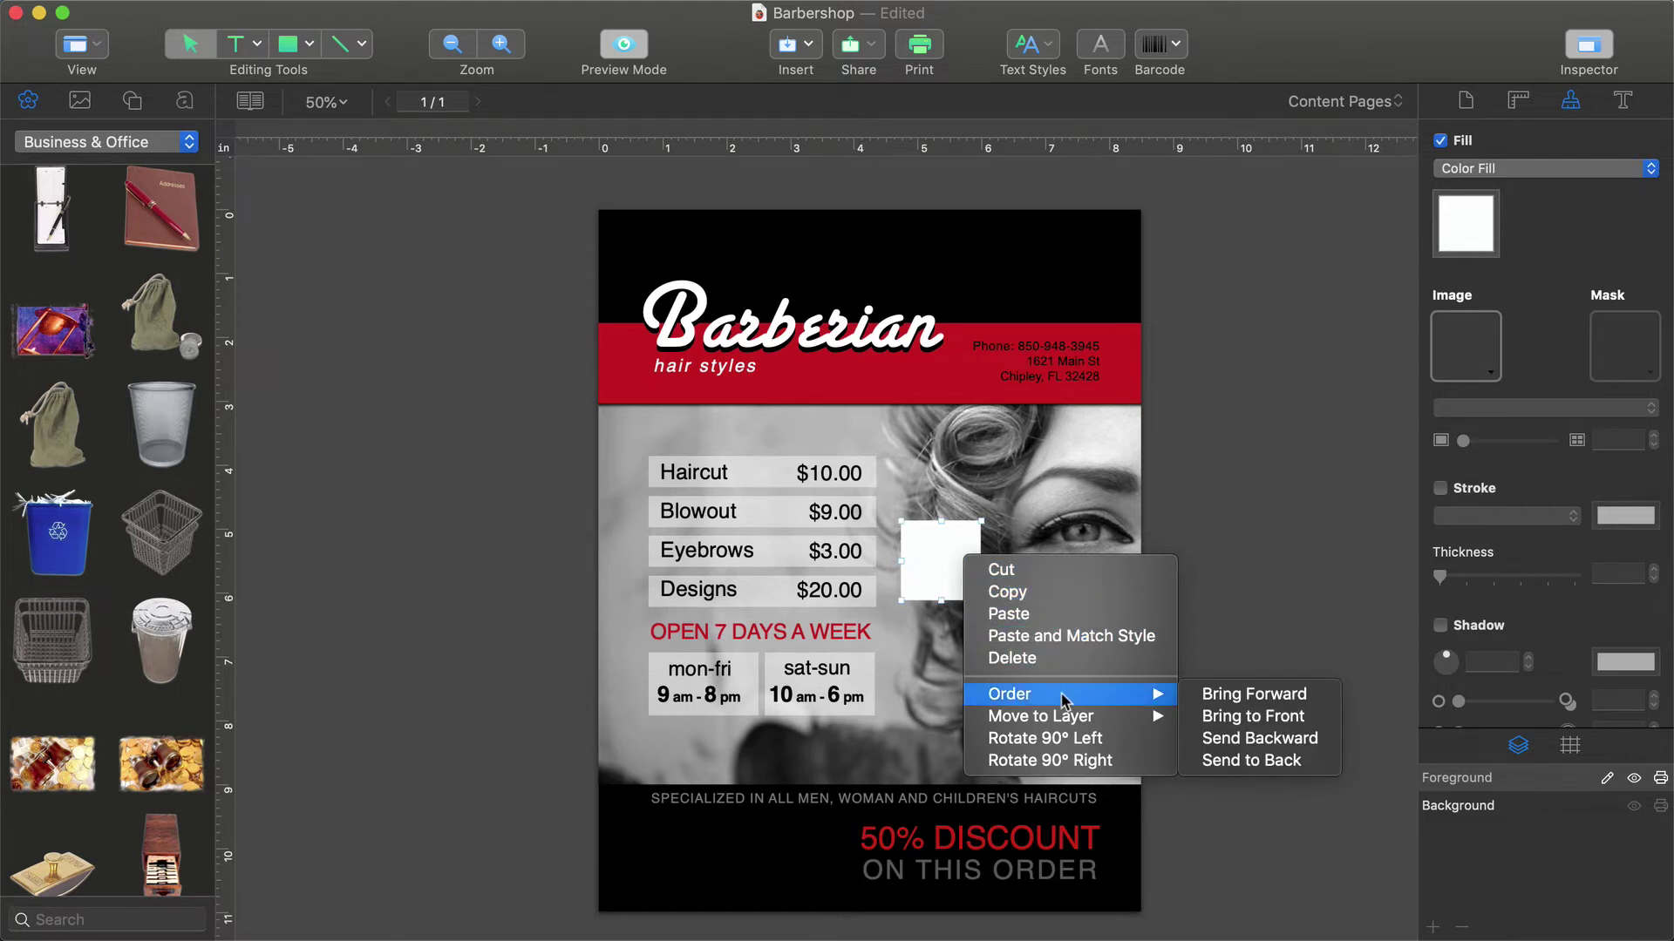
click(1248, 760)
- Move the QR code and its white square into the footer's bottom-left corner beside 50% DISCOUNT
drag(1052, 665, 861, 516)
drag(942, 563, 694, 851)
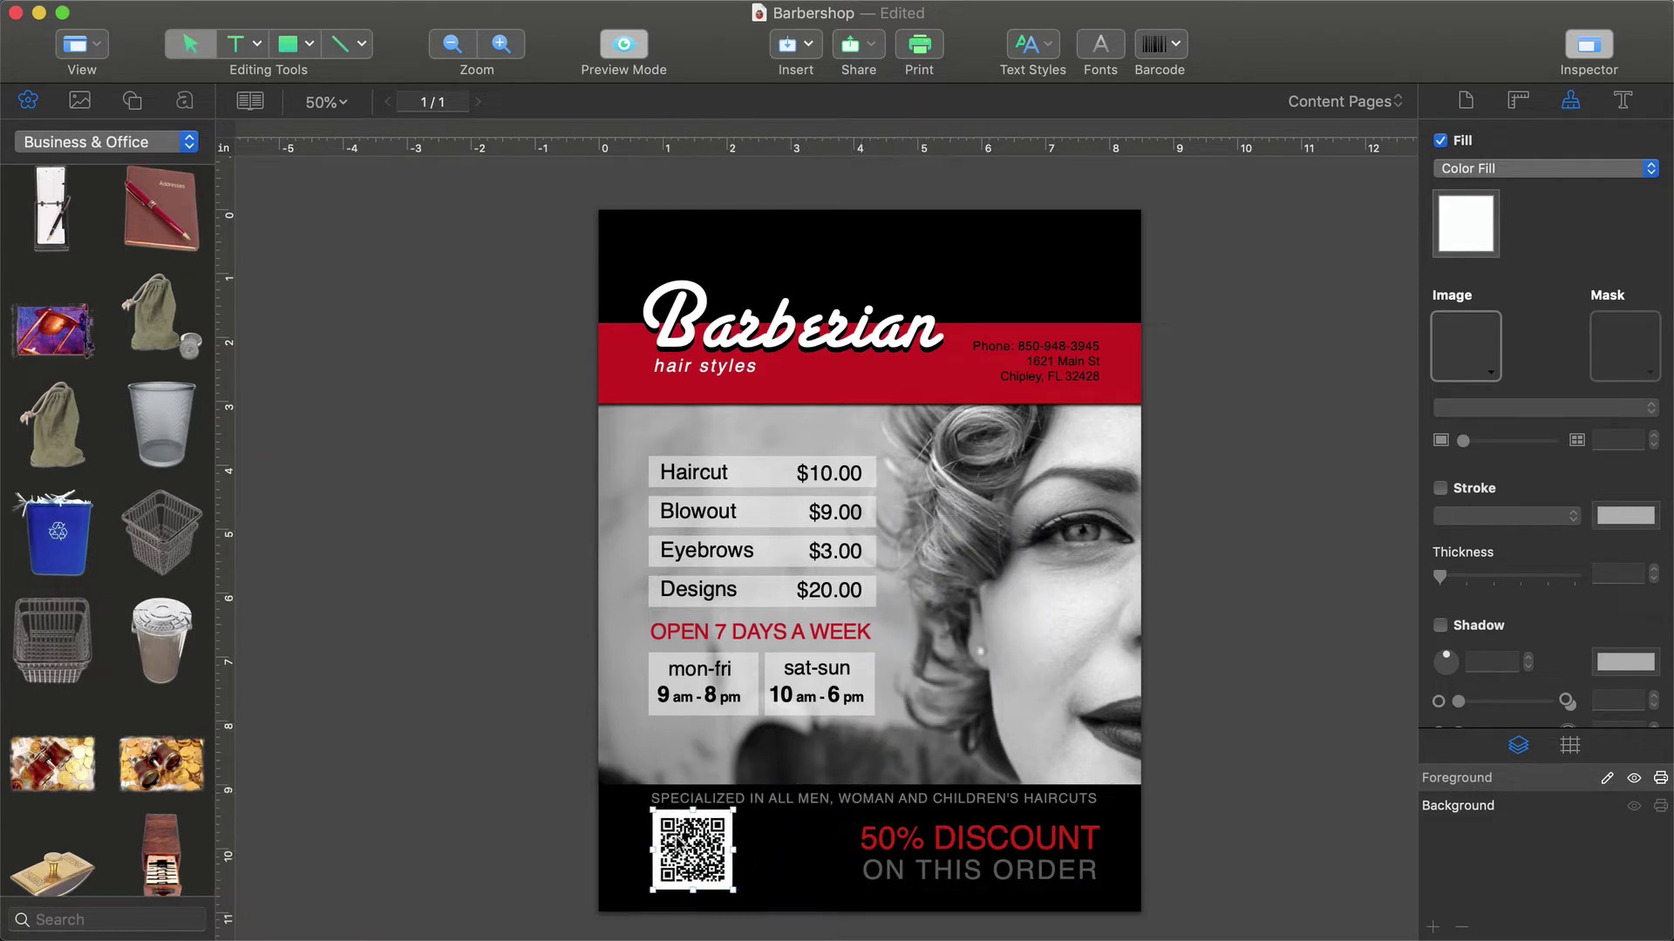
click(762, 860)
double_click(713, 851)
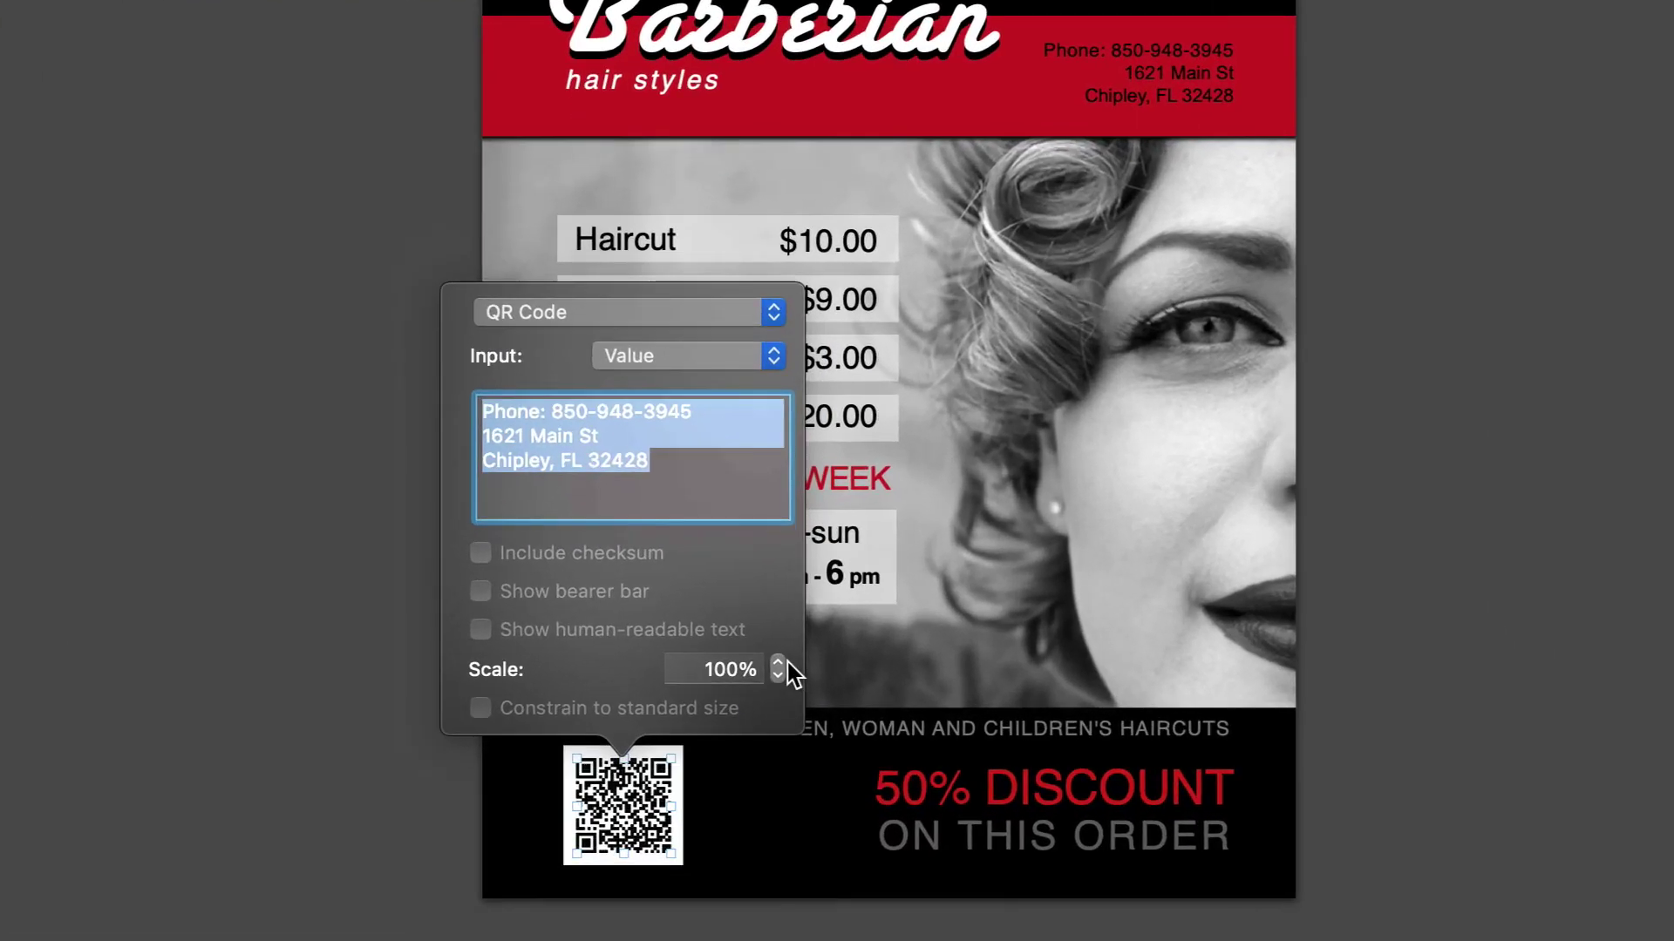
click(780, 664)
click(779, 664)
click(779, 664)
click(780, 664)
click(780, 664)
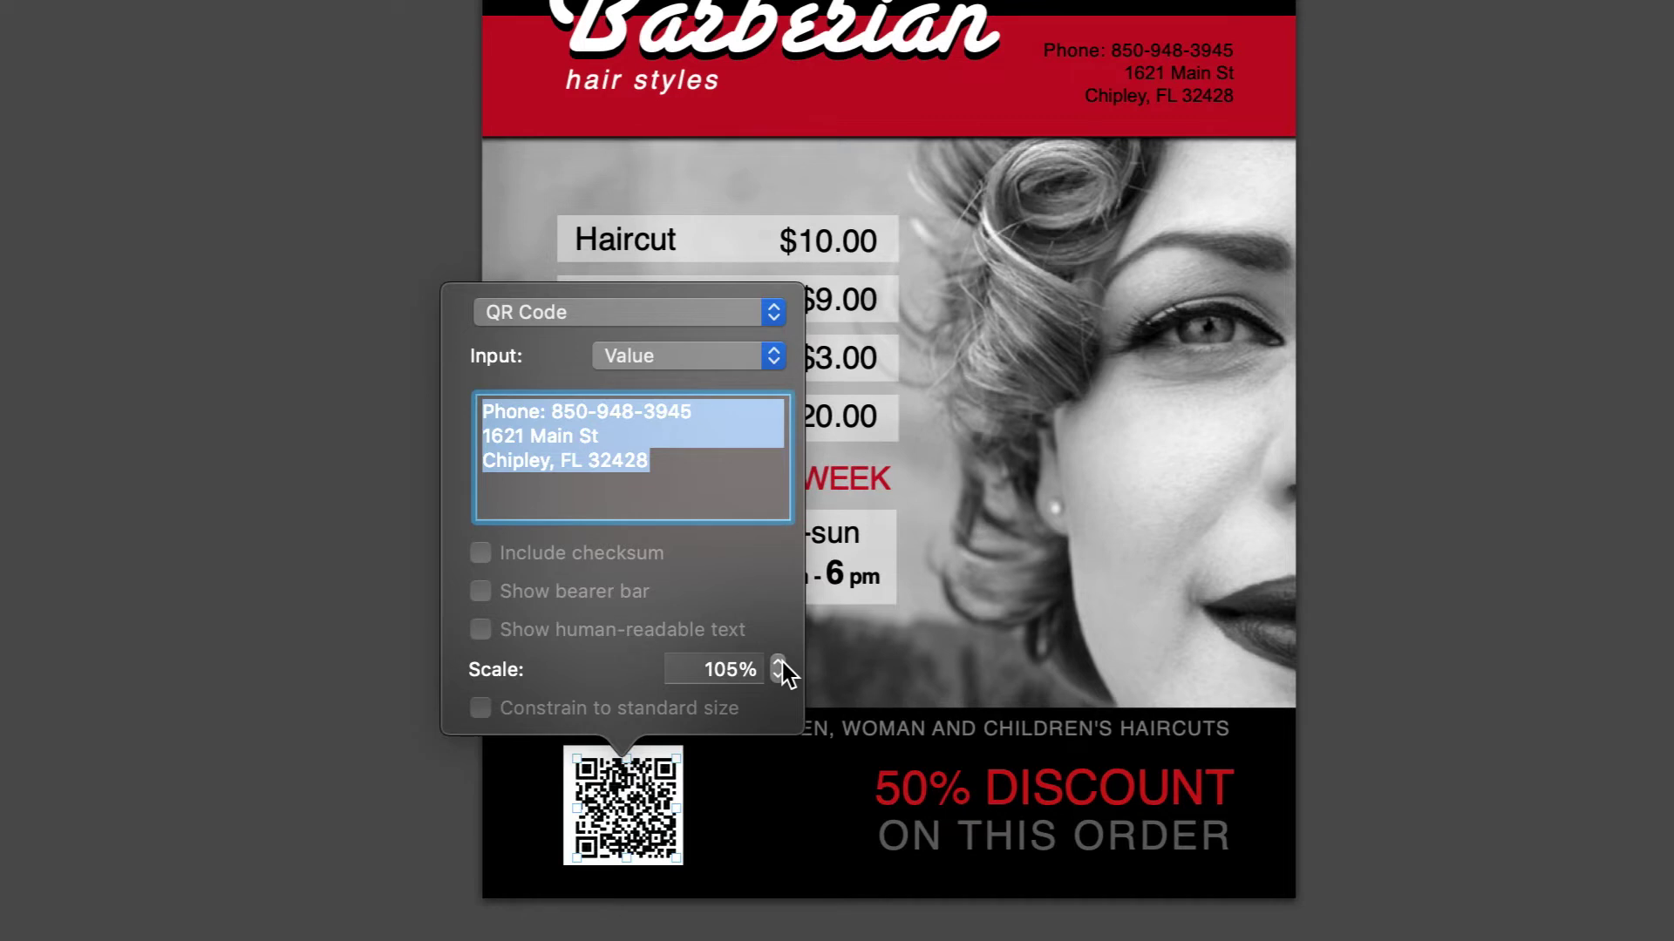
click(778, 677)
click(777, 678)
click(777, 678)
click(777, 677)
click(778, 677)
click(699, 764)
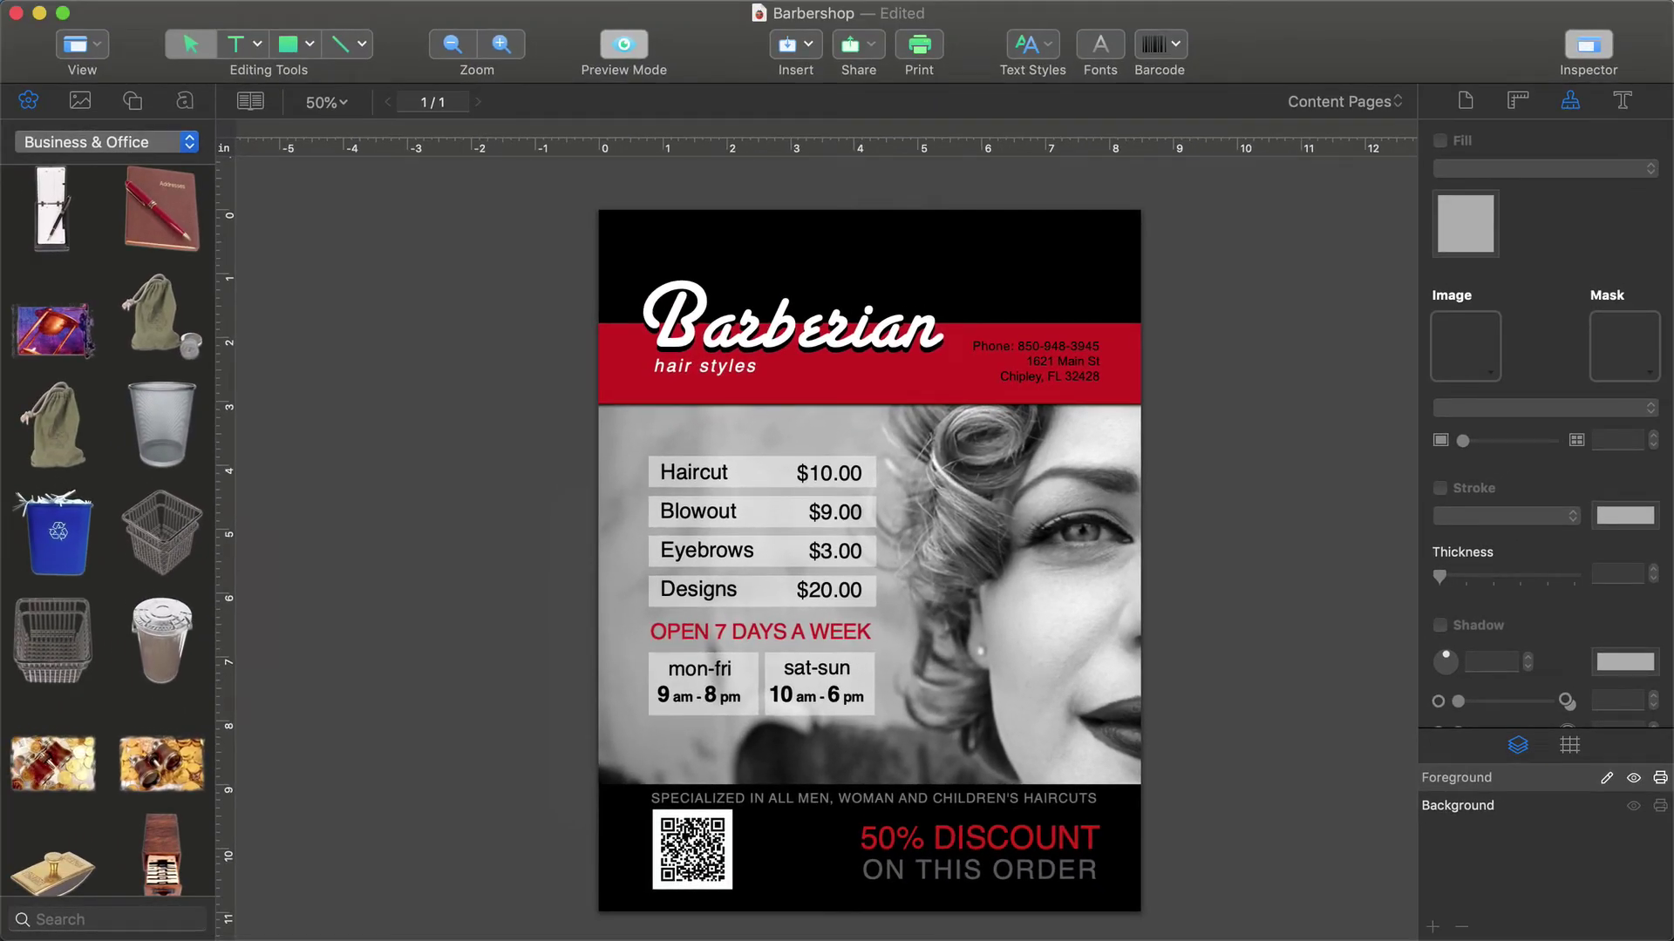
- Fill the QR code's backing square with the header band's red, sampled with the eyedropper
click(729, 822)
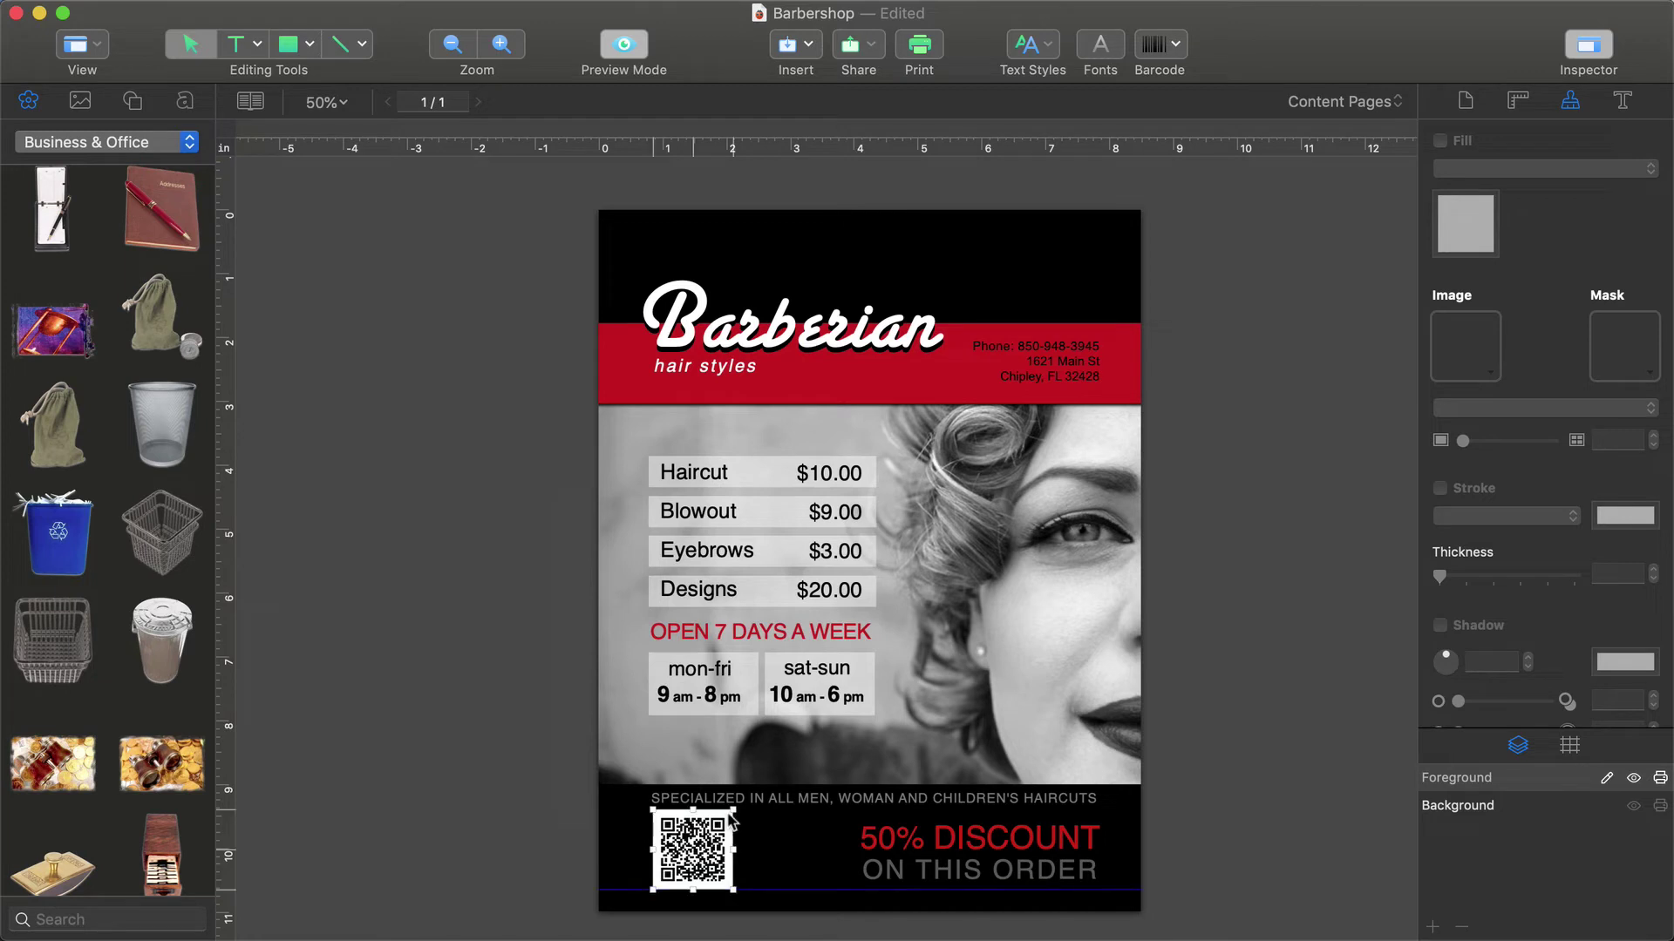
click(1453, 241)
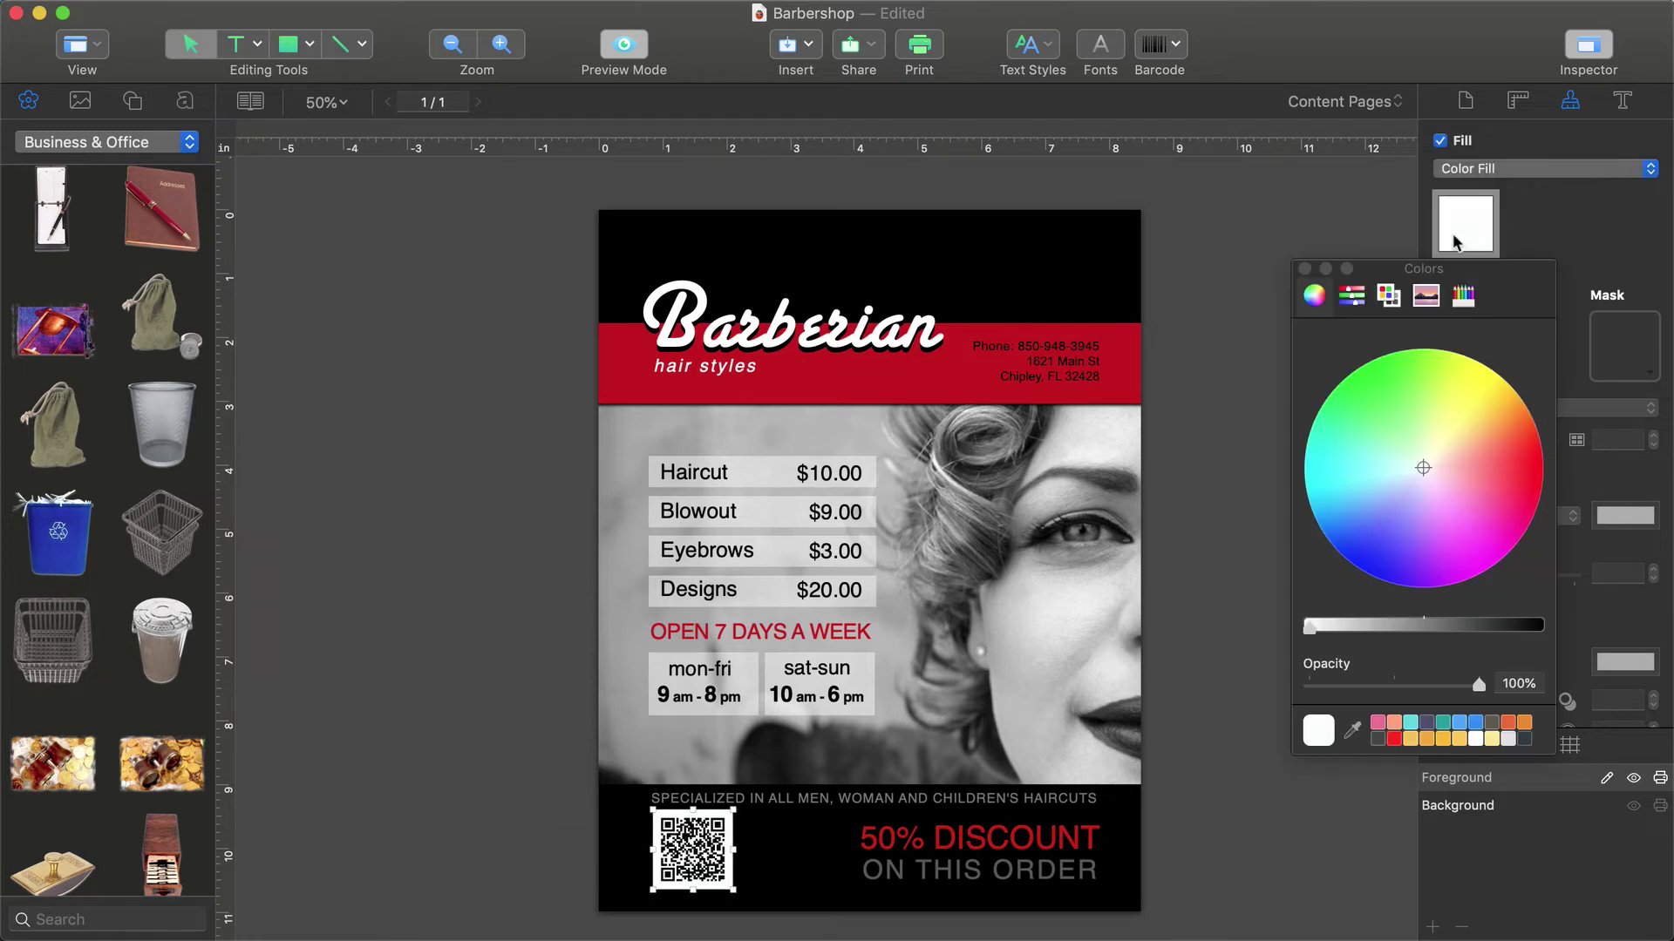
click(1353, 733)
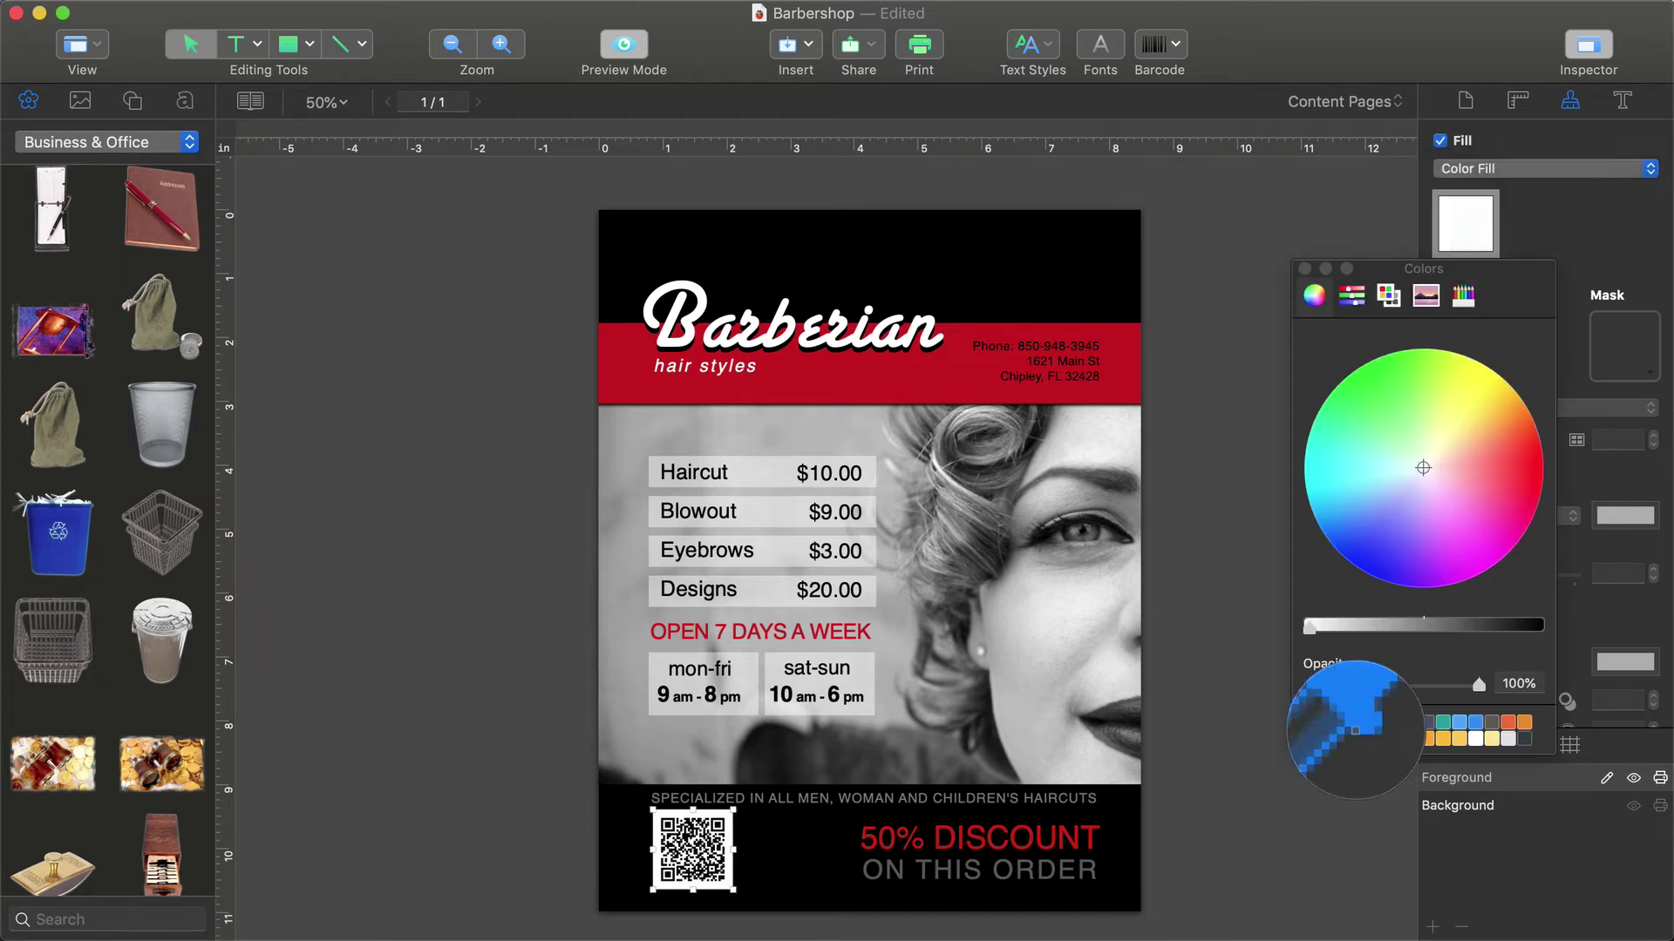
click(1111, 388)
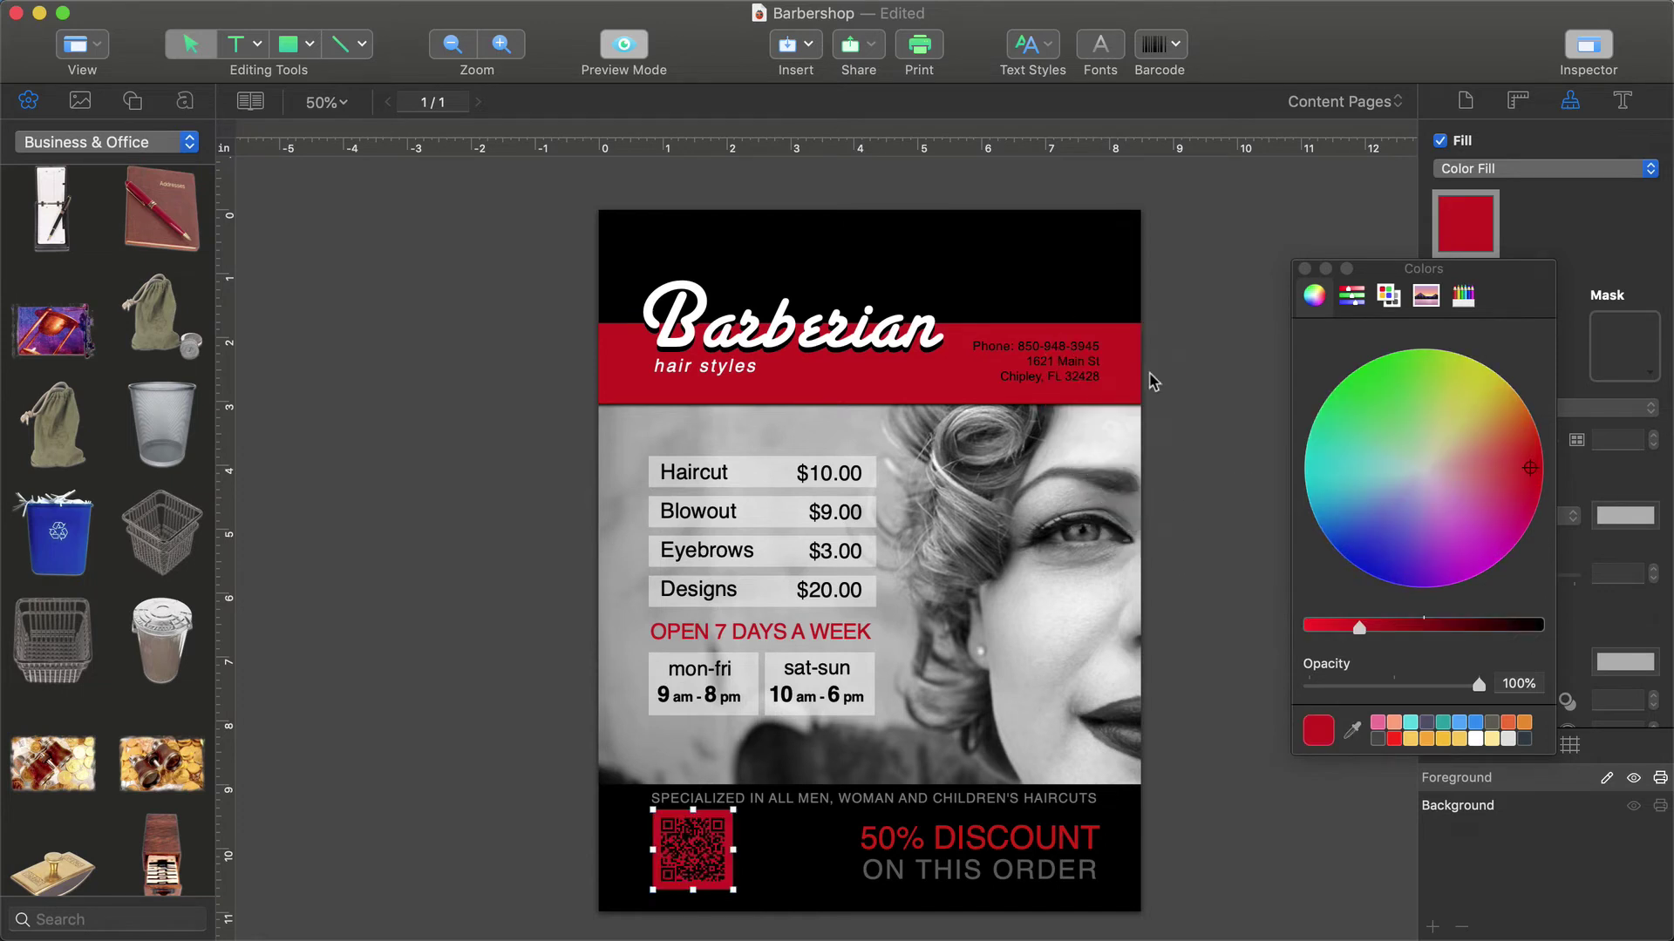
click(1305, 269)
click(1305, 274)
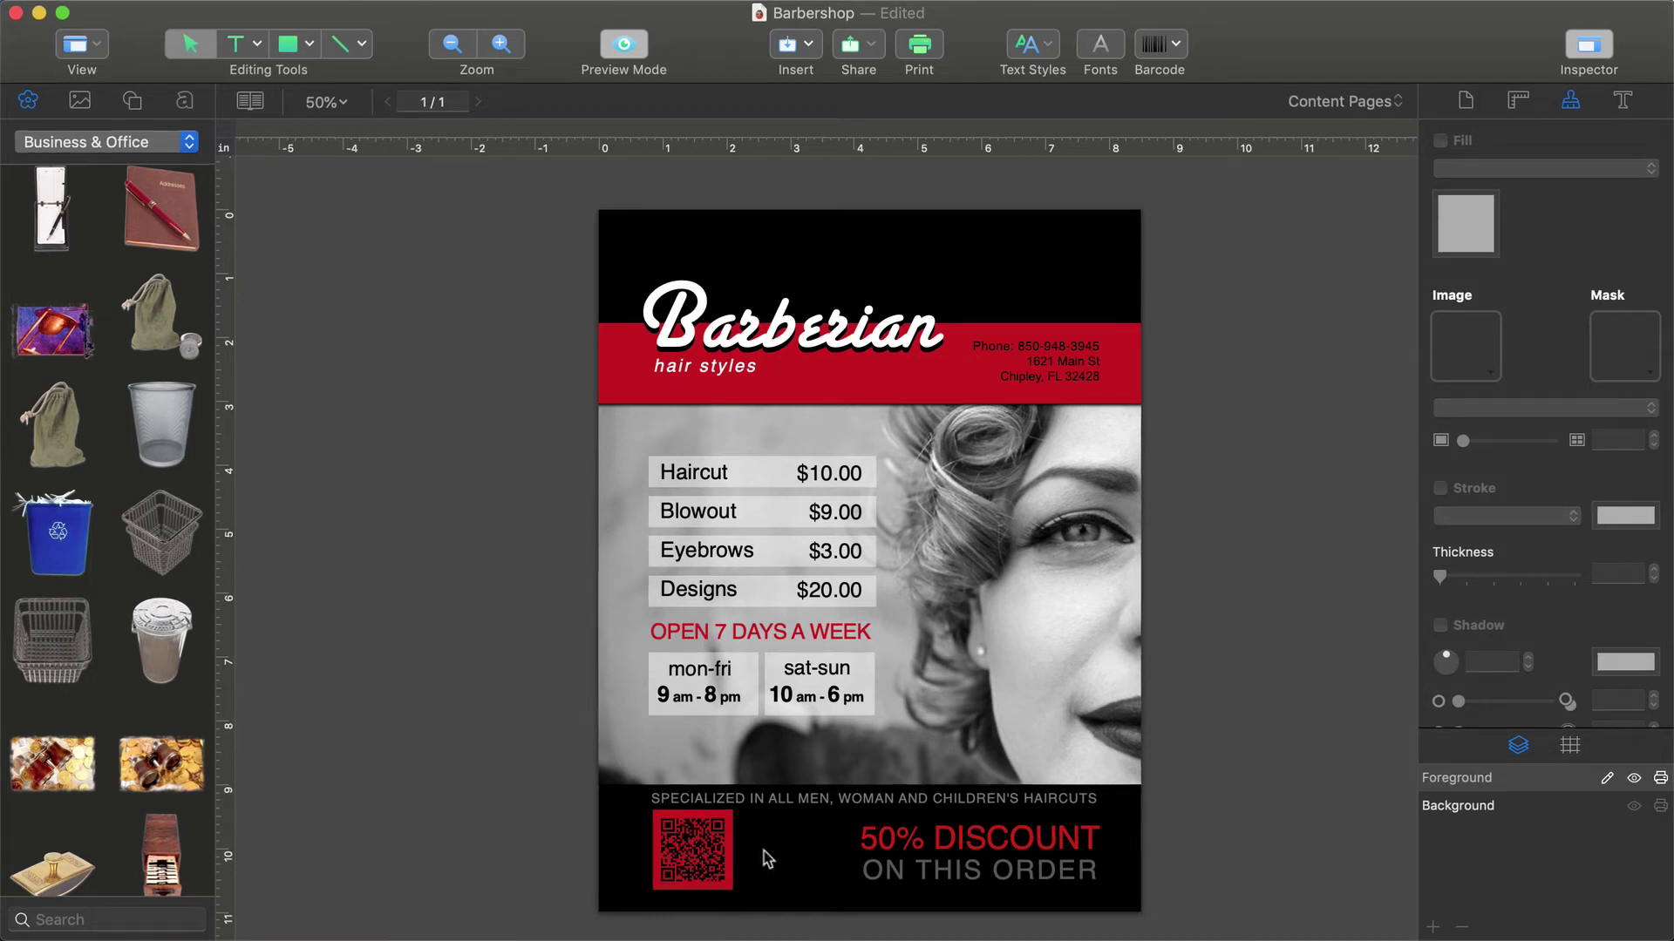
- Set the QR code's input to Counter with start 1, increment 1 and minimum digits 1
double_click(710, 850)
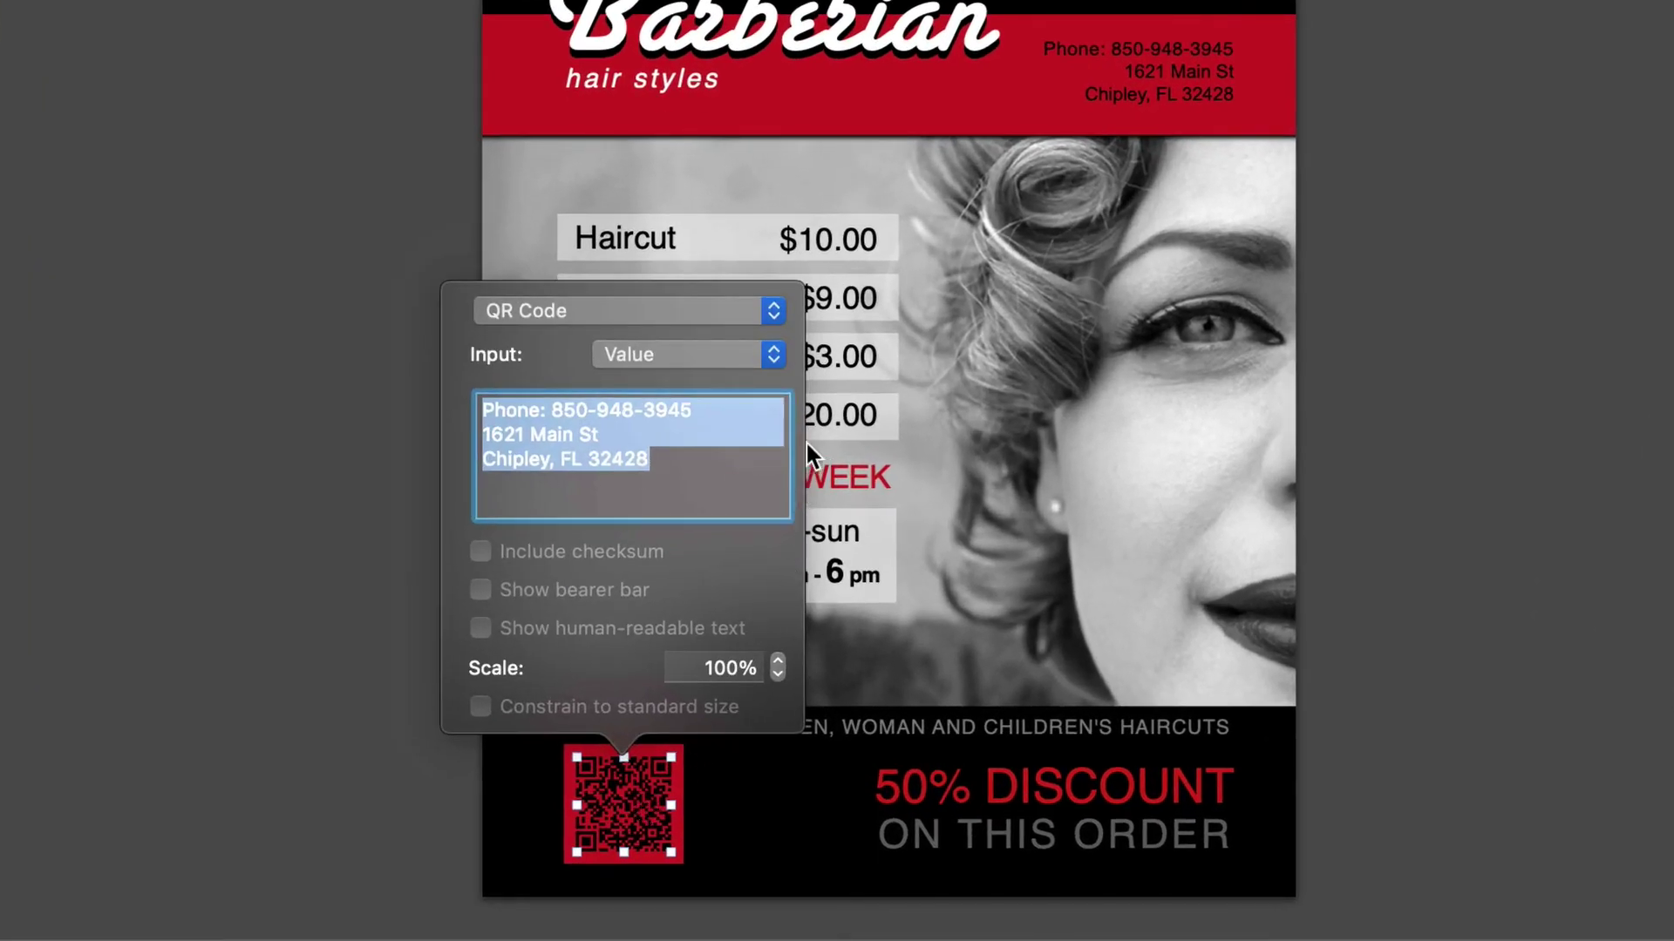
click(773, 355)
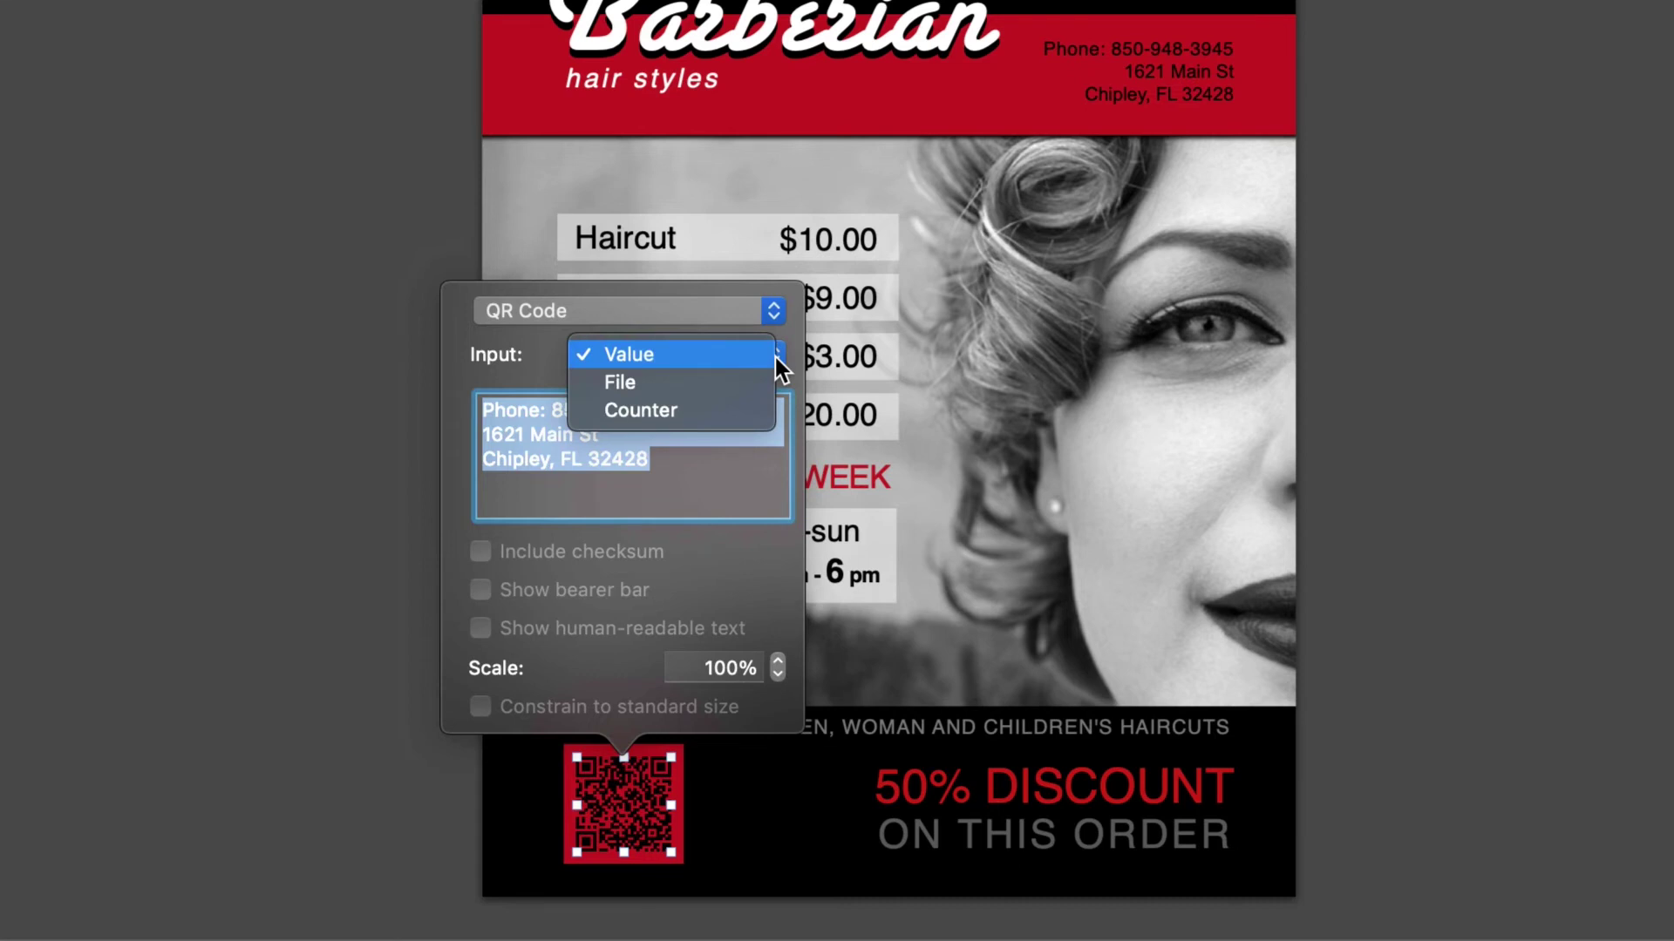
click(739, 410)
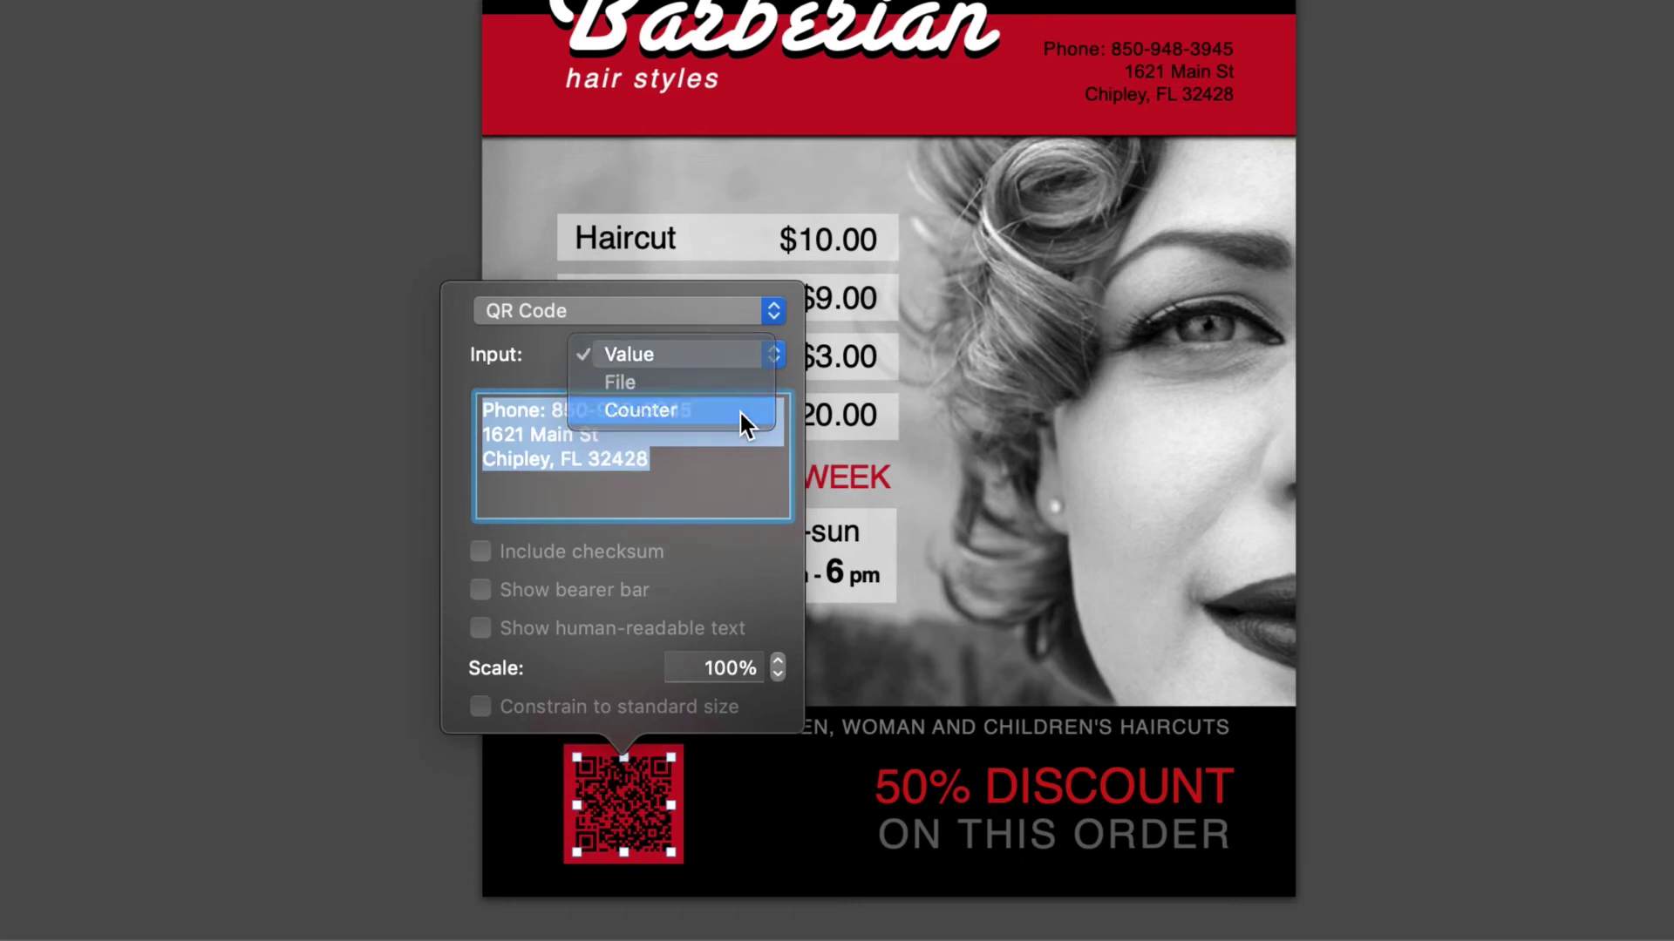
click(778, 498)
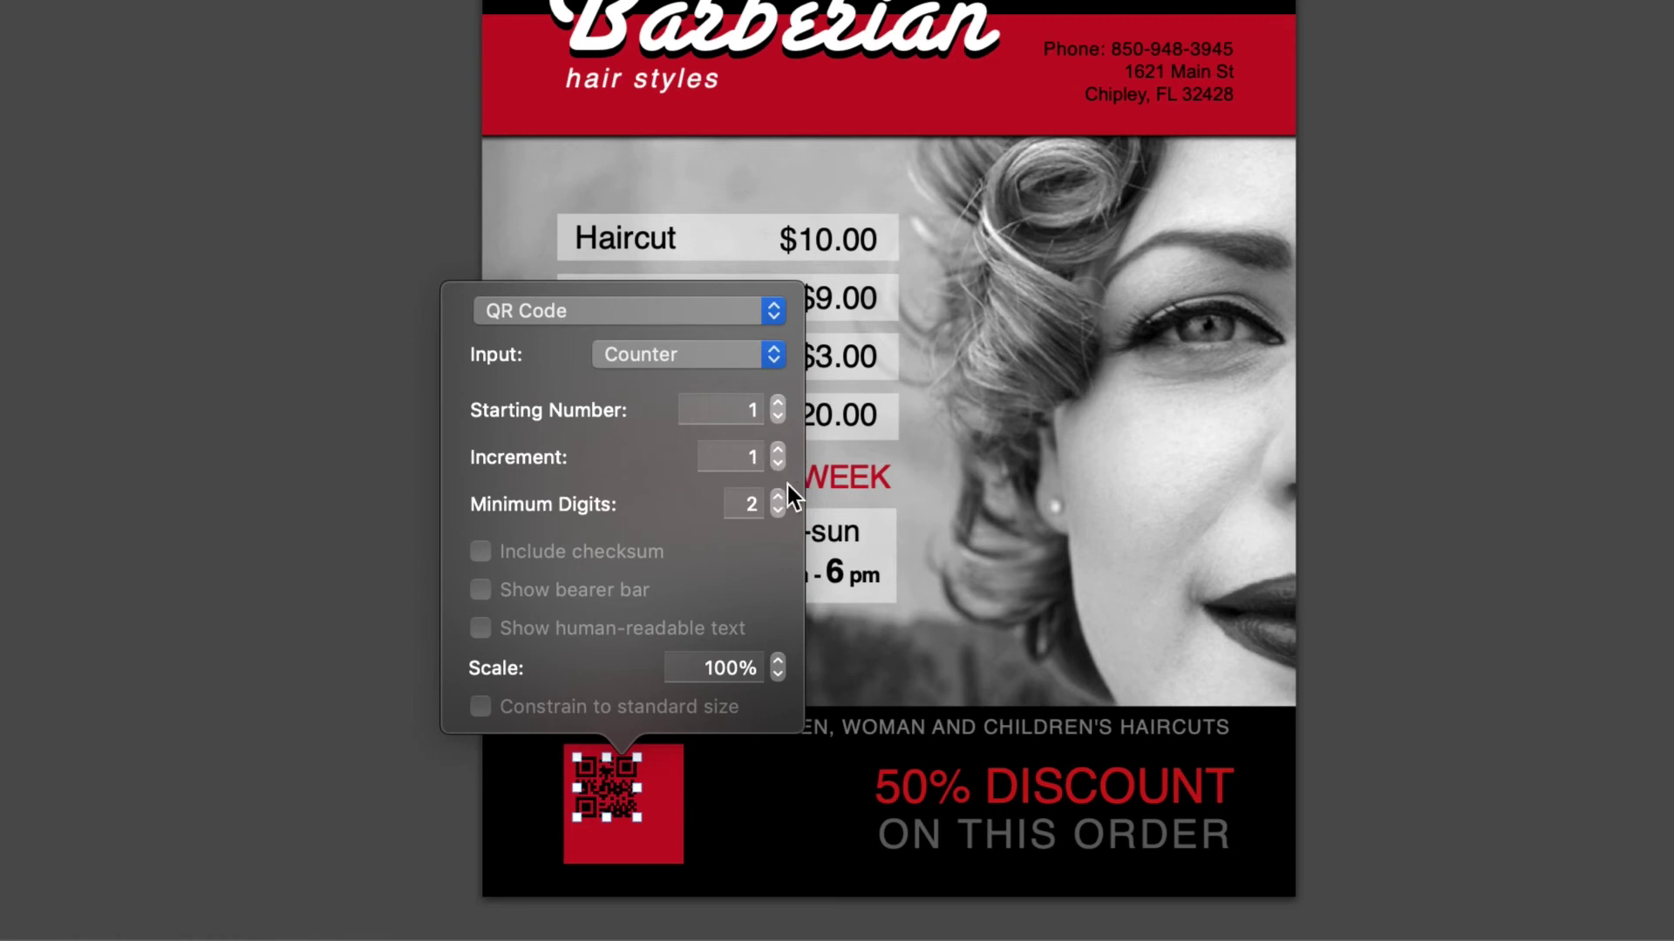
click(778, 510)
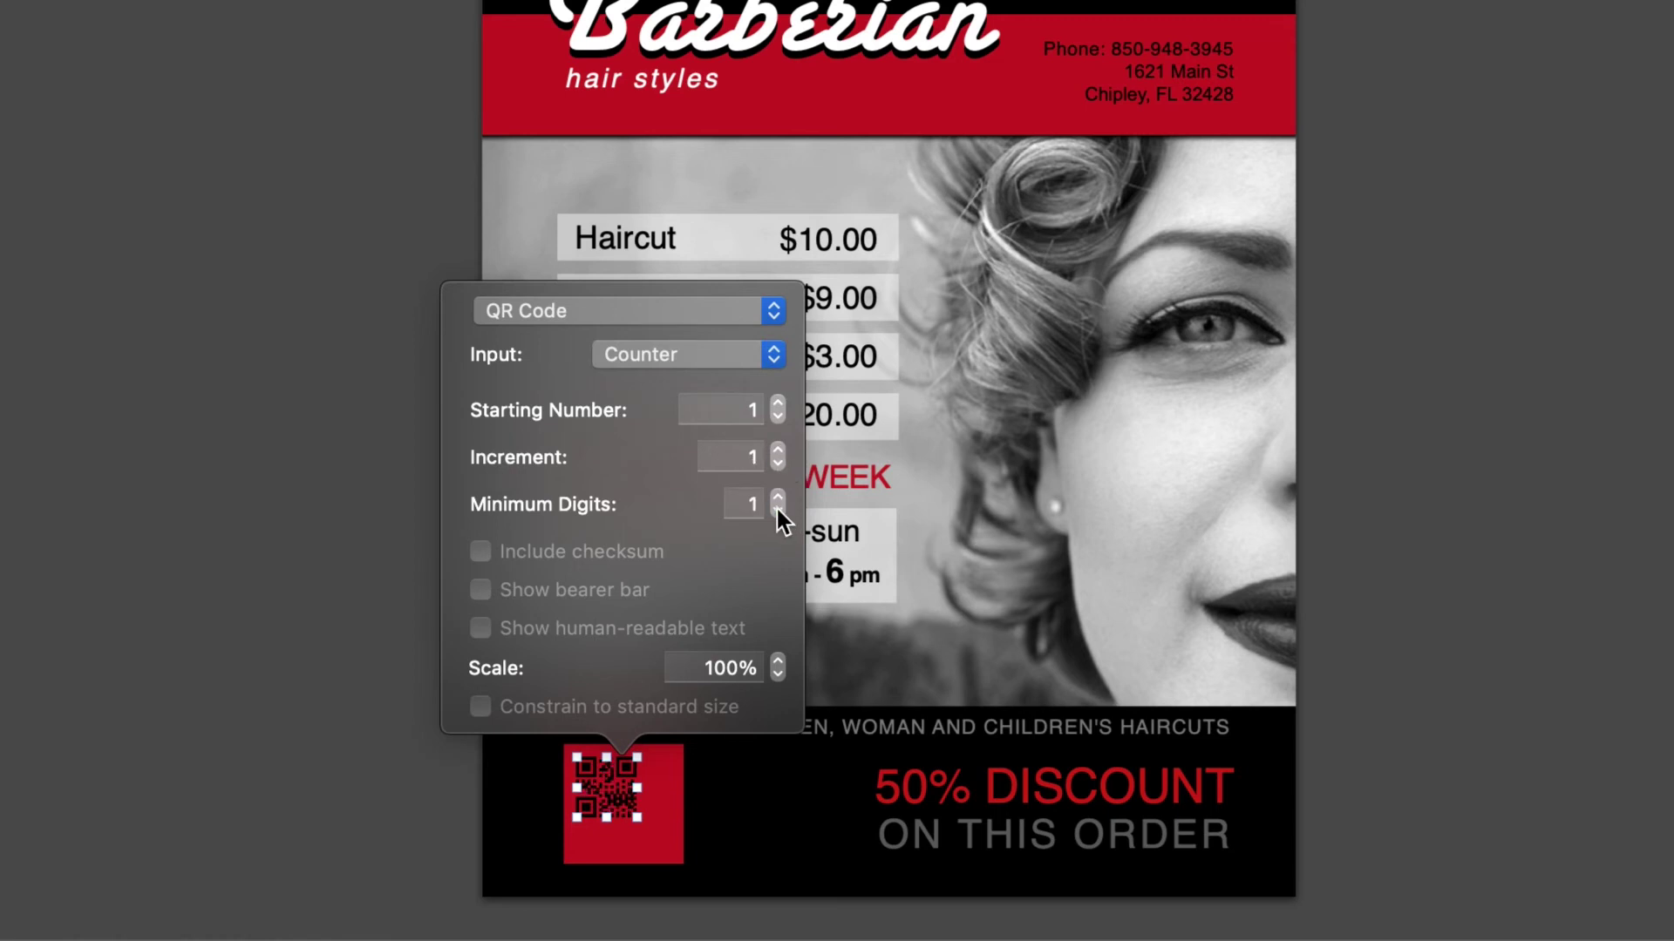